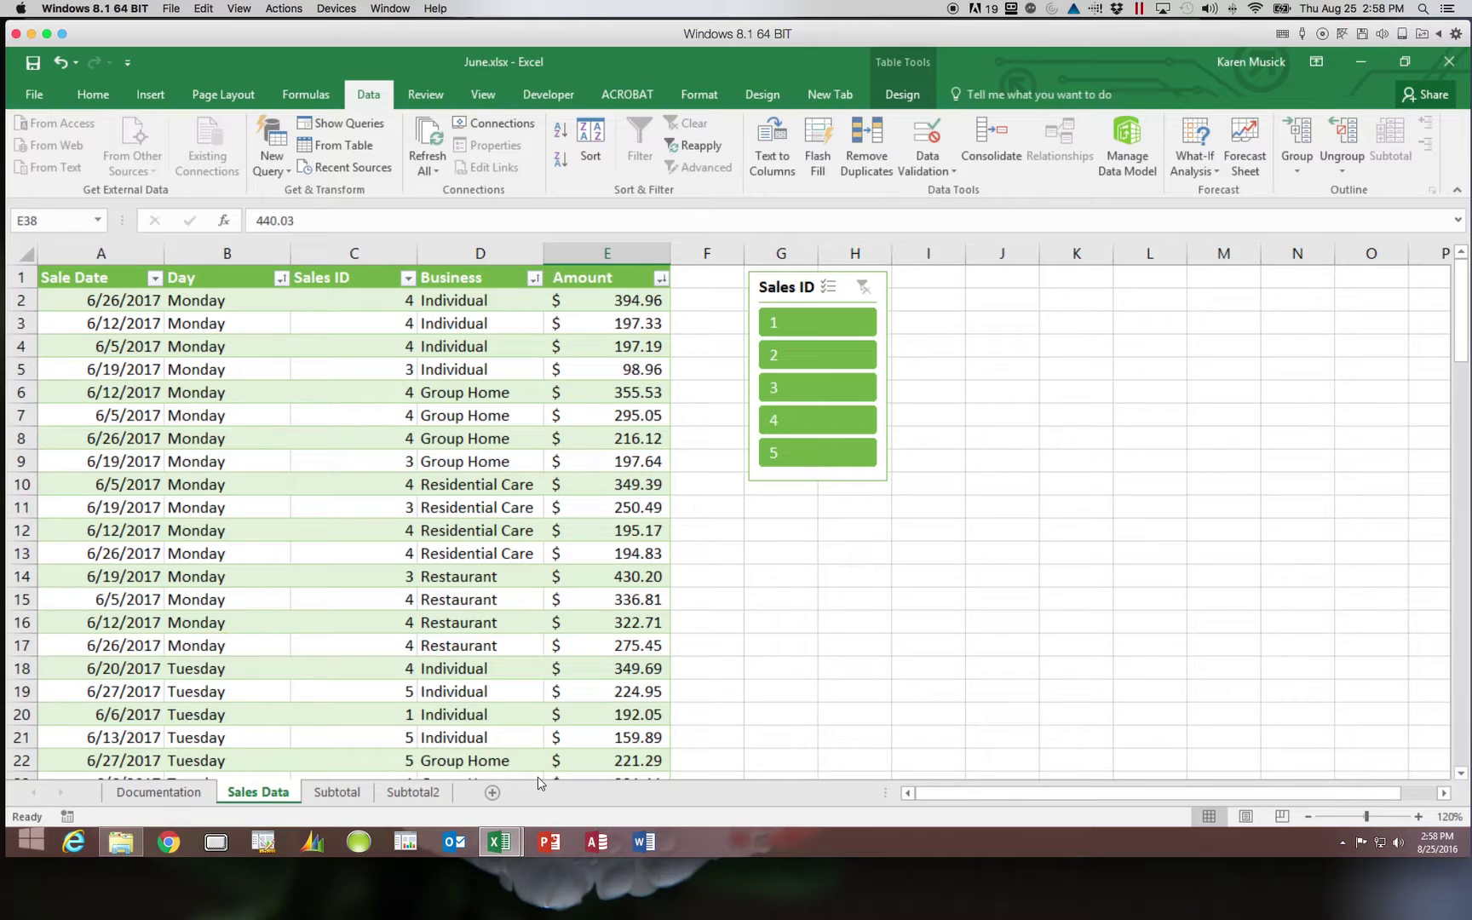
{"action": "left_click", "coordinate": [357, 531]}
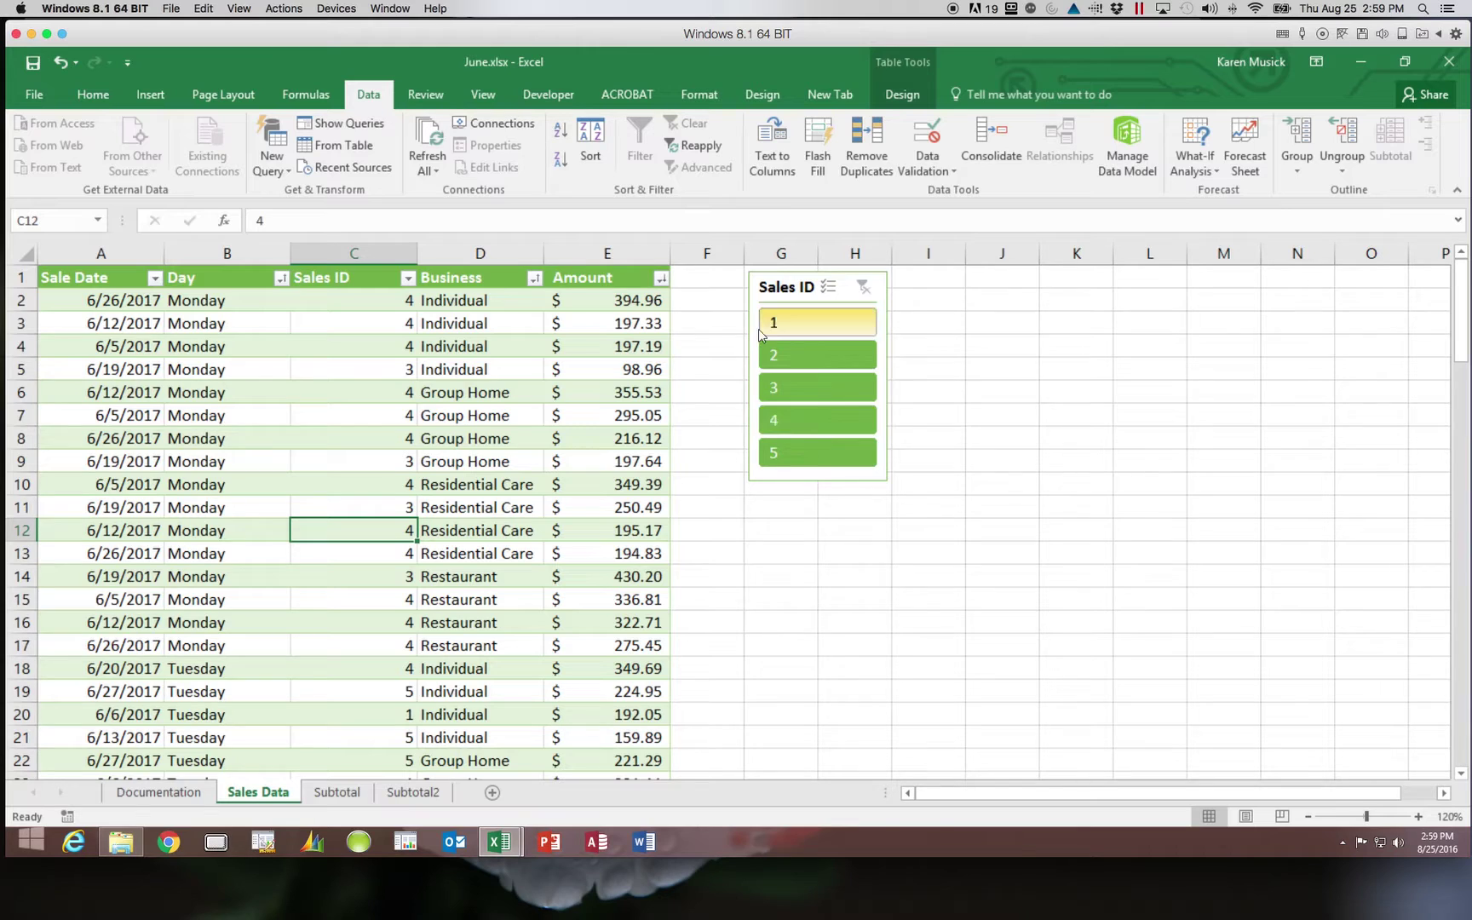
{"action": "left_click", "coordinate": [390, 459]}
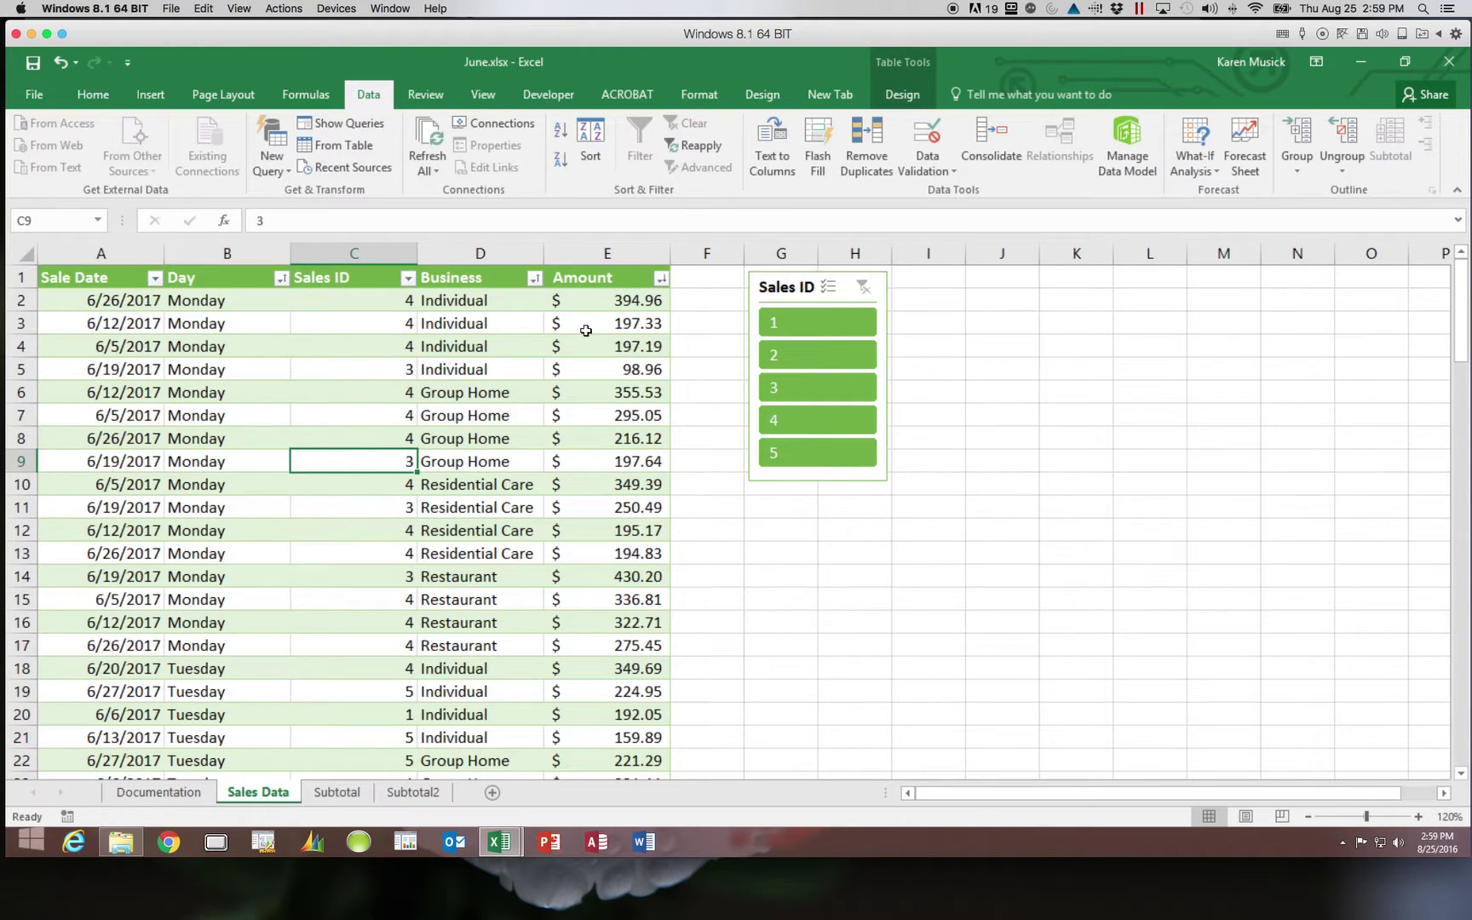
{"action": "left_click", "coordinate": [903, 96]}
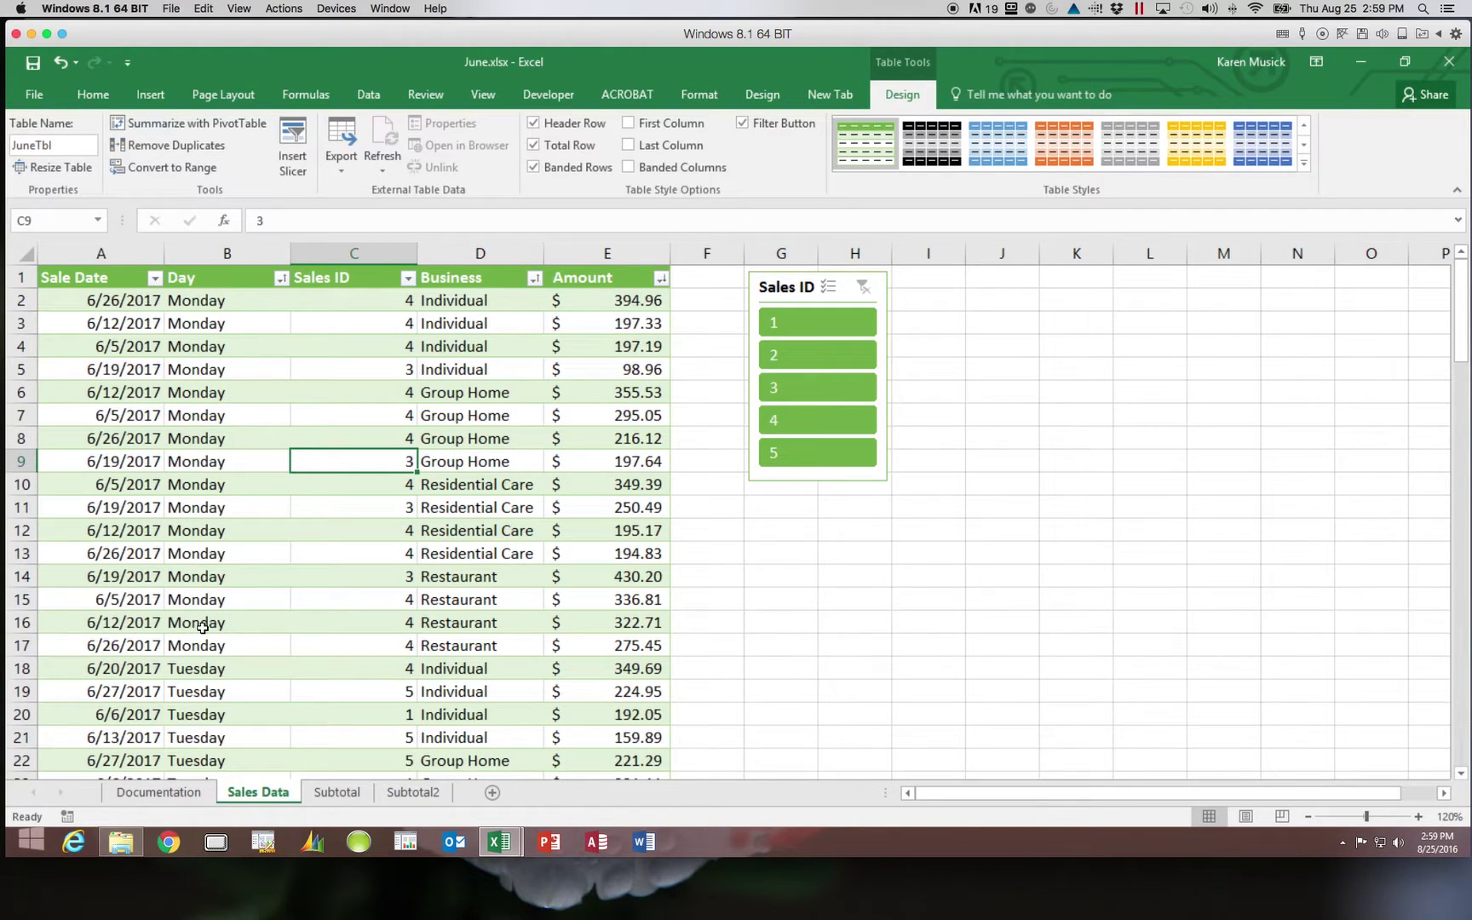
{"action": "left_click", "coordinate": [151, 94]}
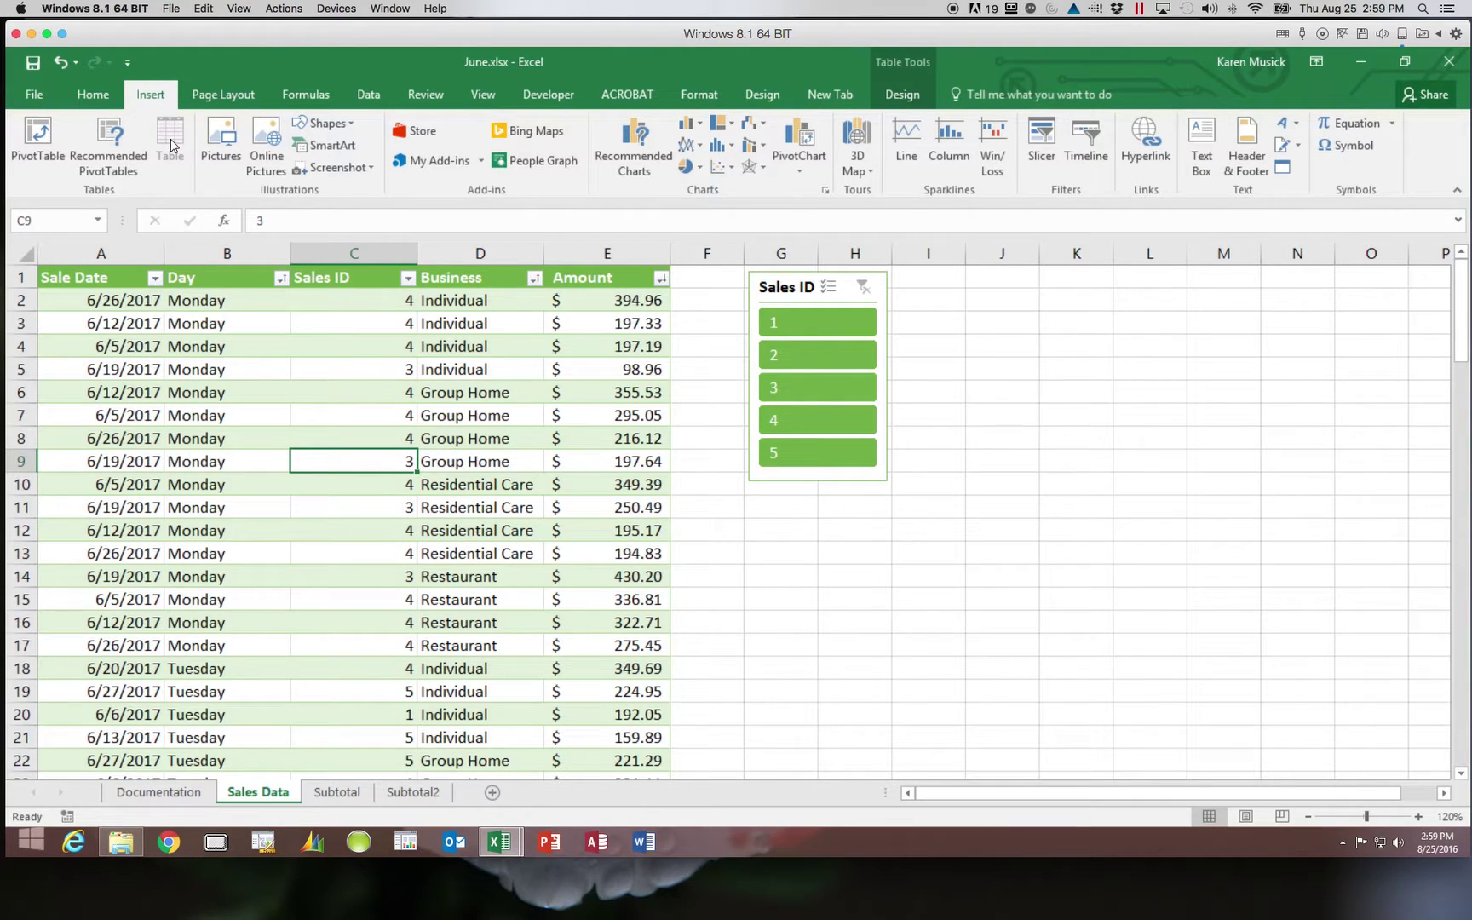
{"action": "left_click", "coordinate": [236, 440]}
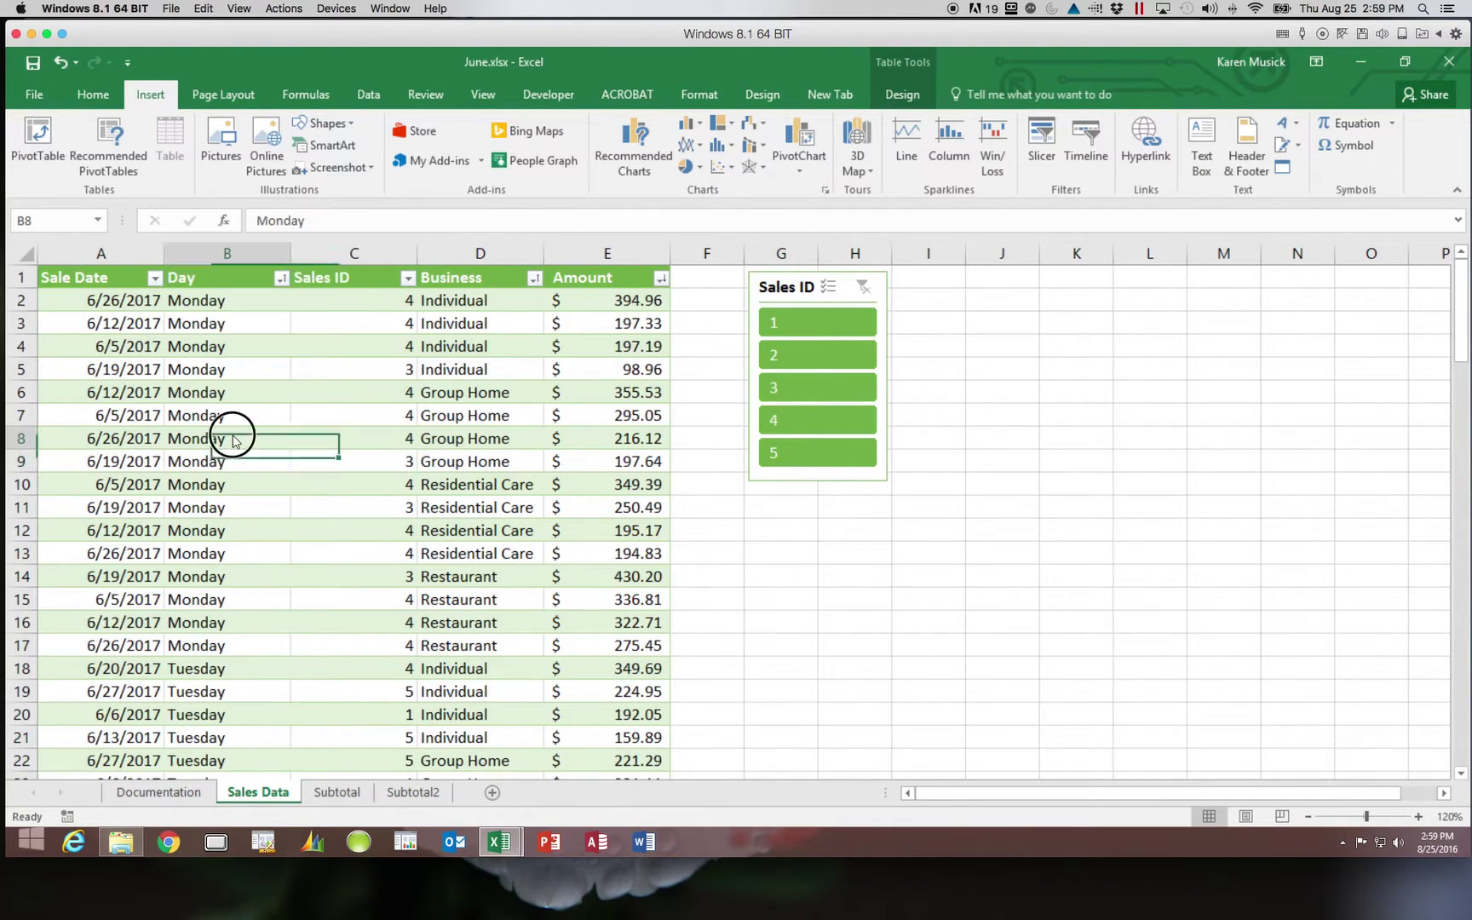
{"action": "left_click", "coordinate": [916, 96]}
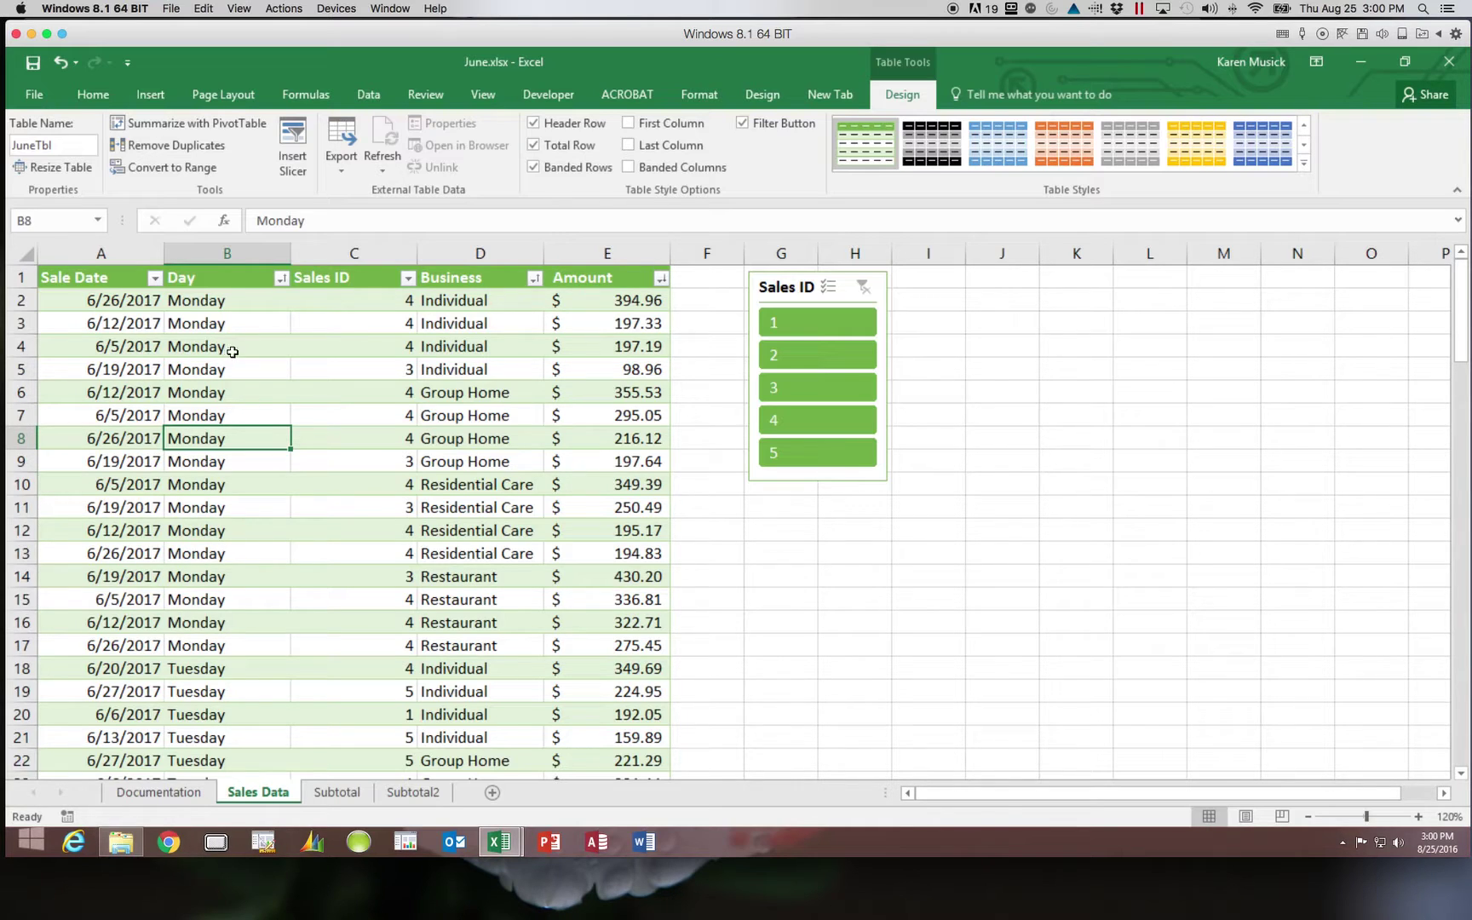
{"action": "left_click", "coordinate": [156, 96]}
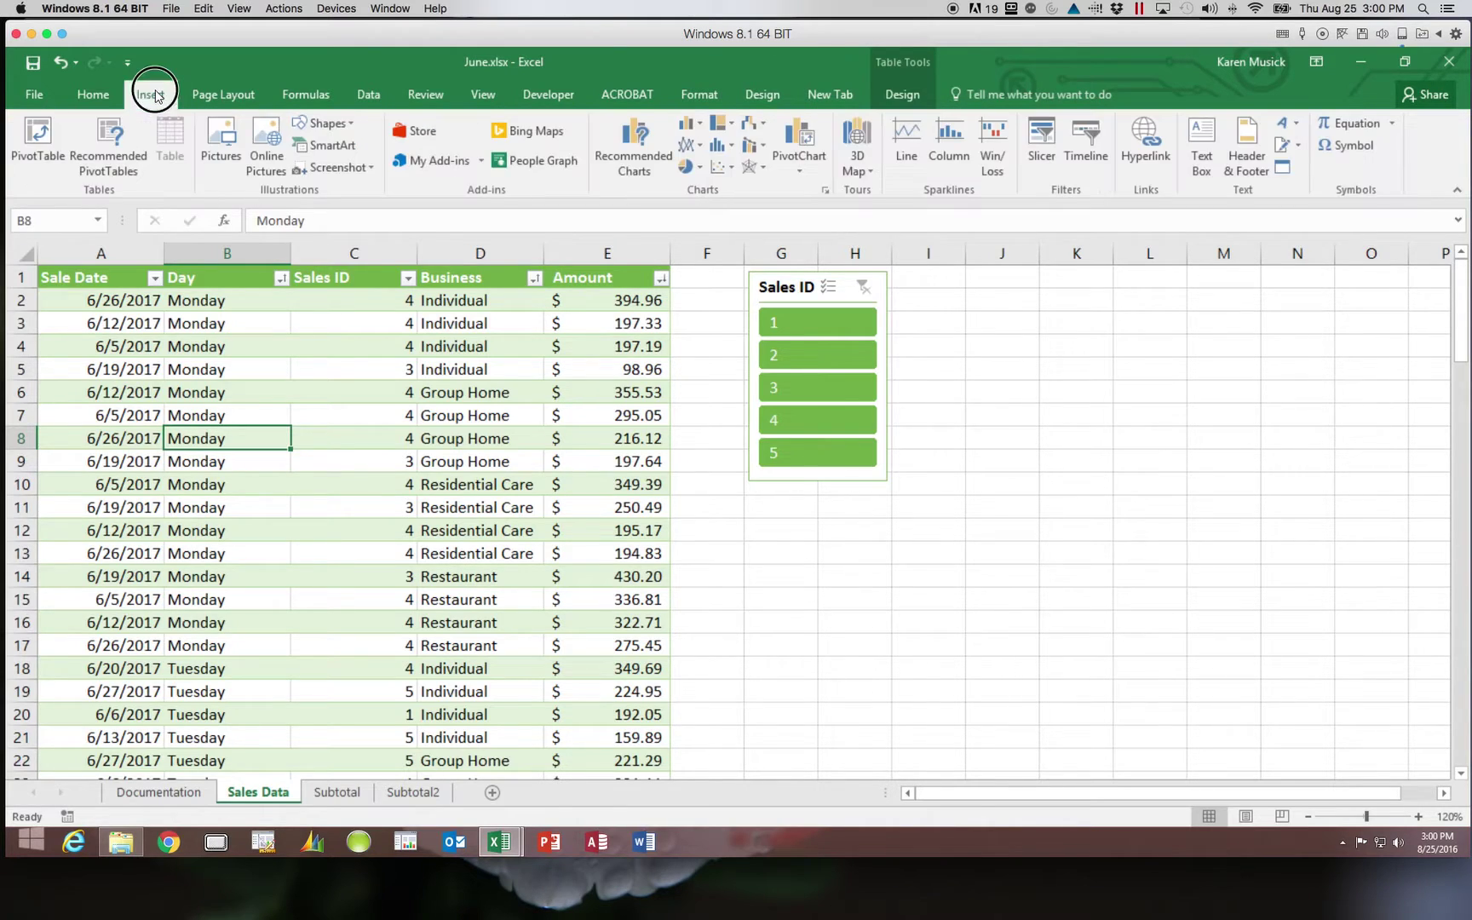
{"action": "left_click", "coordinate": [40, 141]}
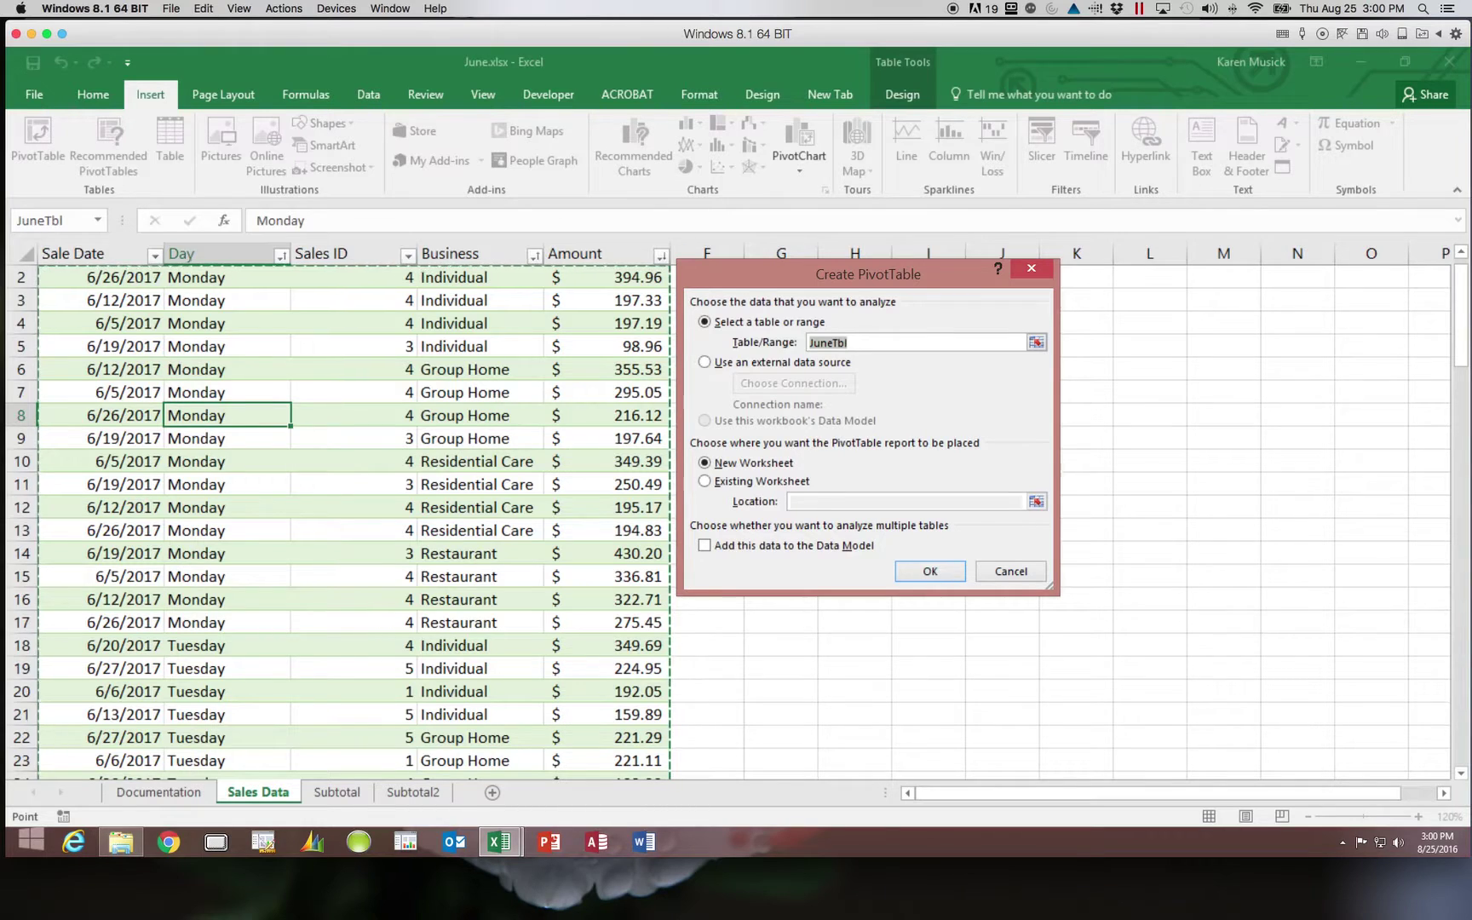
{"action": "left_click", "coordinate": [99, 323]}
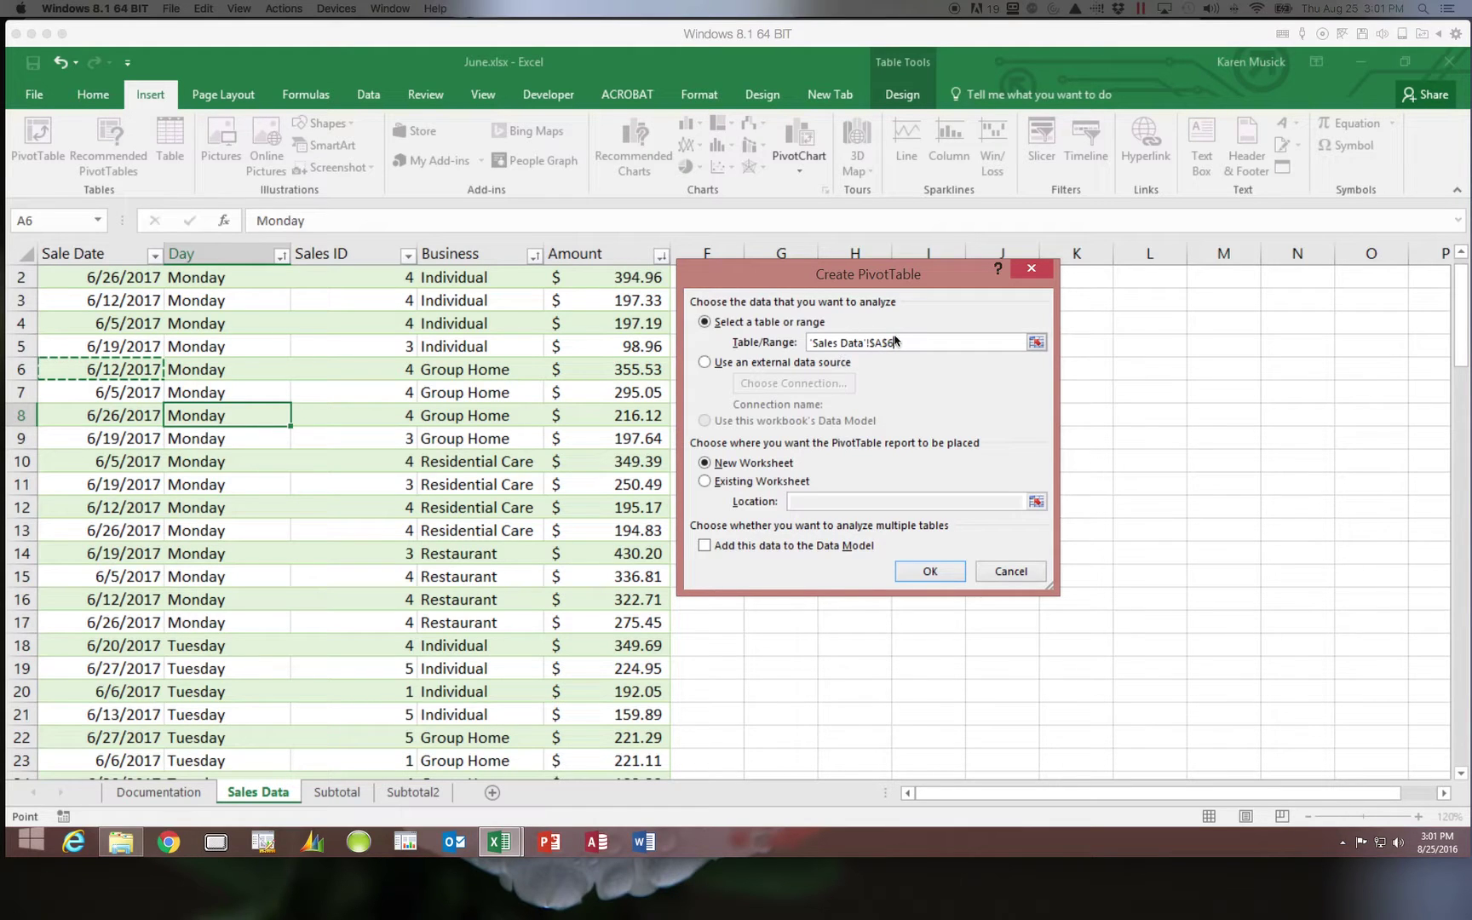
{"action": "left_click", "coordinate": [1036, 342]}
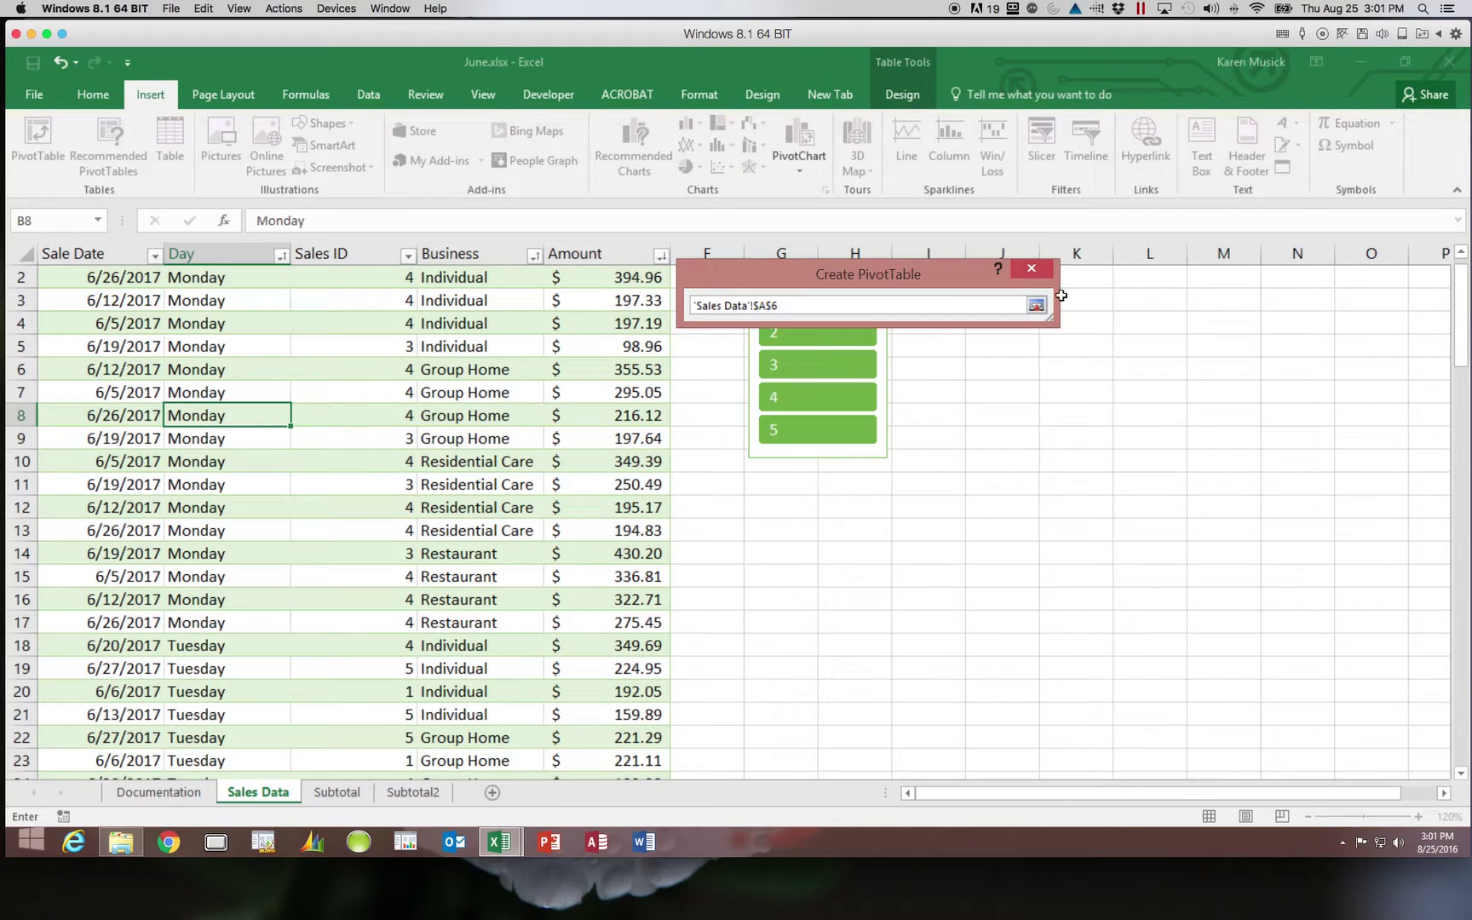
{"action": "left_click", "coordinate": [1032, 271]}
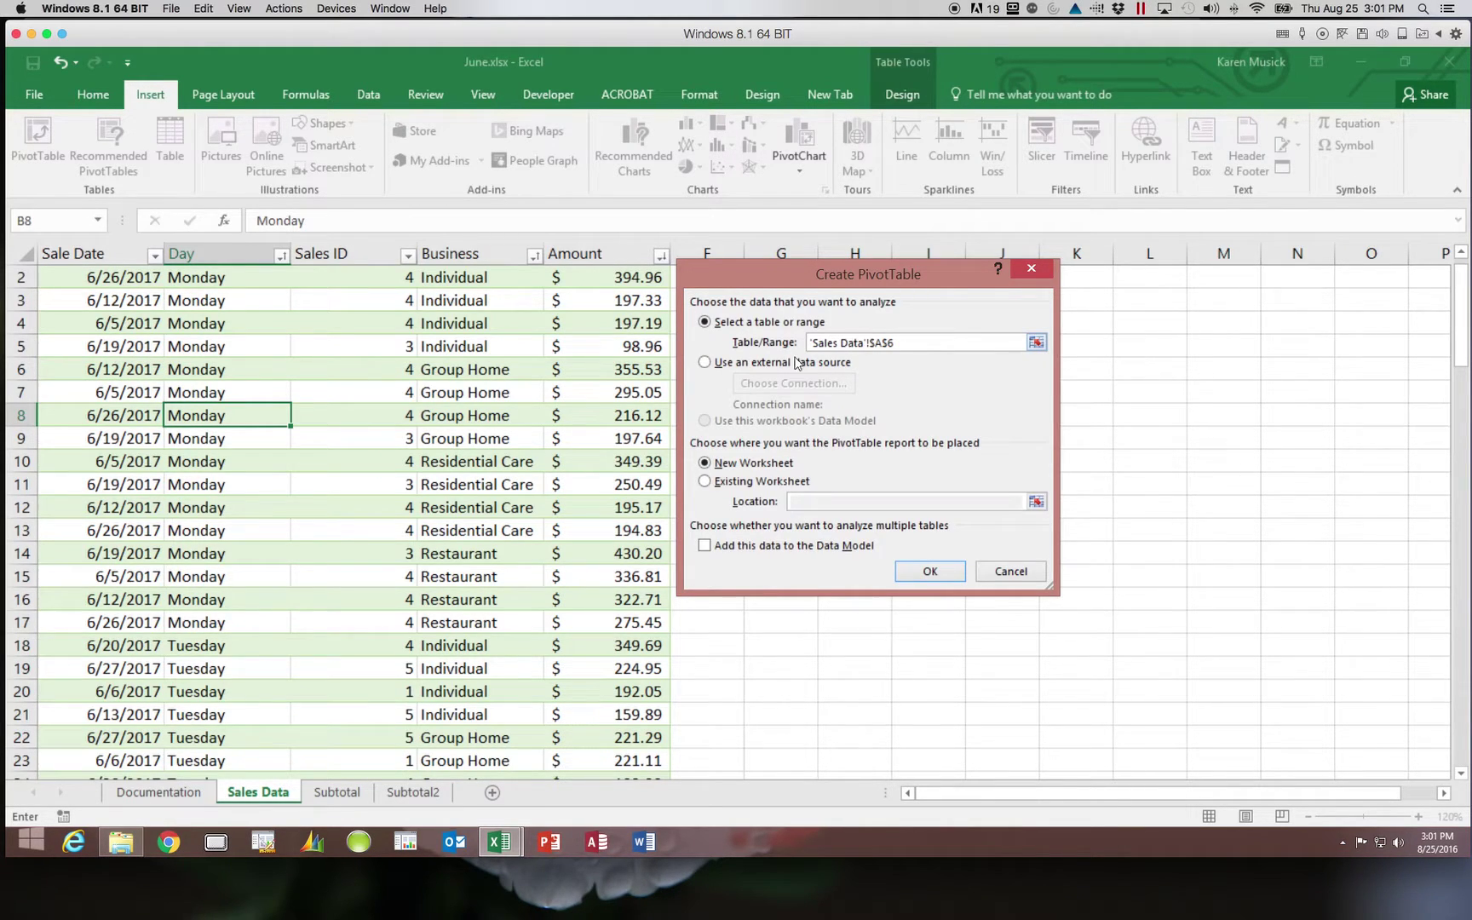
{"action": "left_click_drag", "start_coordinate": [259, 411], "coordinate": [554, 489]}
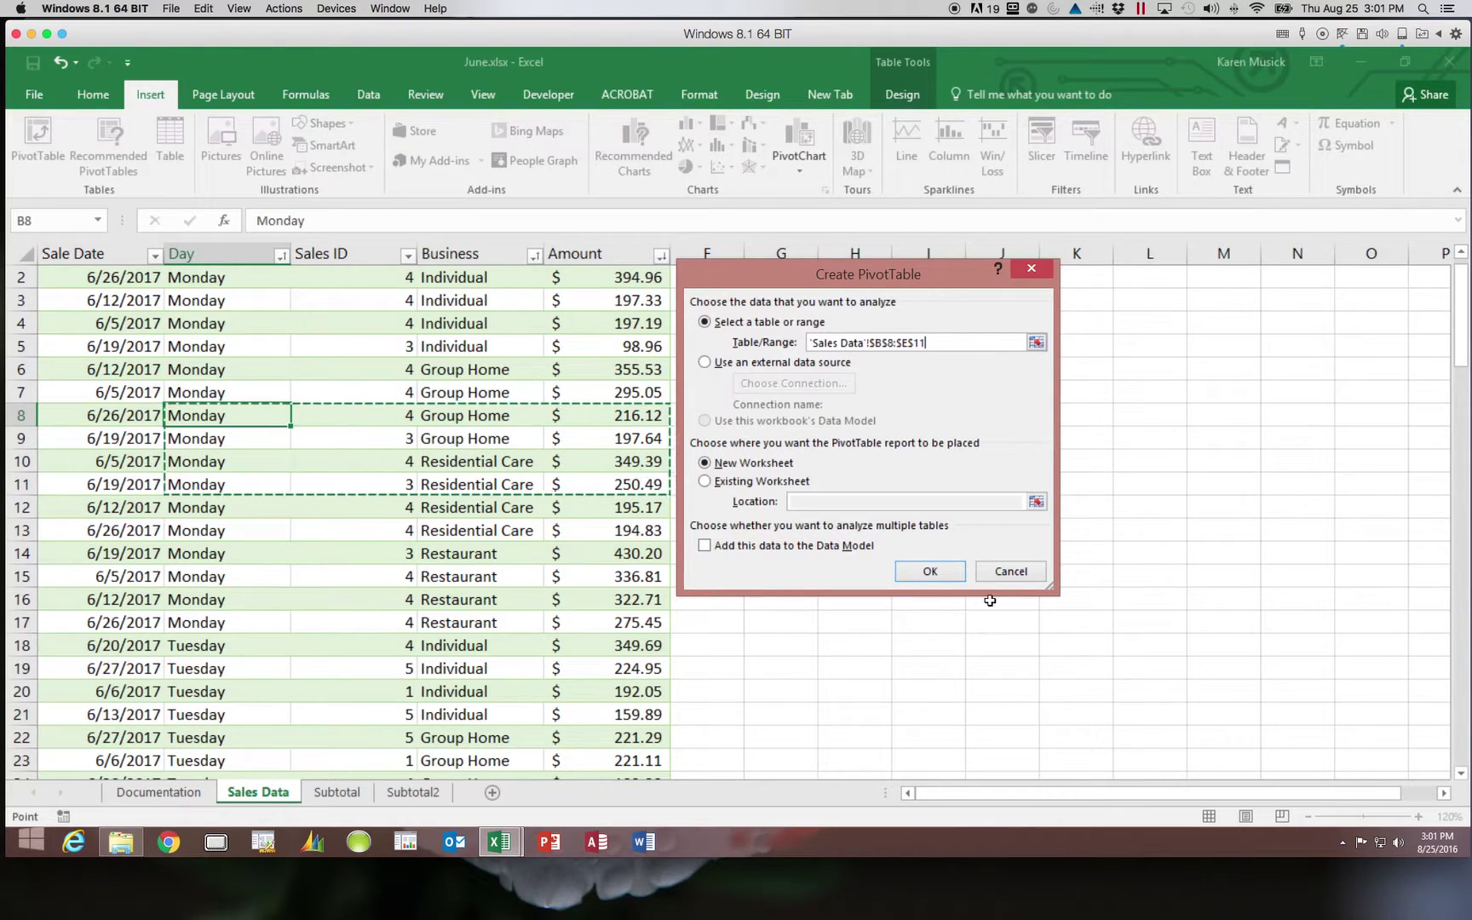
{"action": "left_click", "coordinate": [1005, 571]}
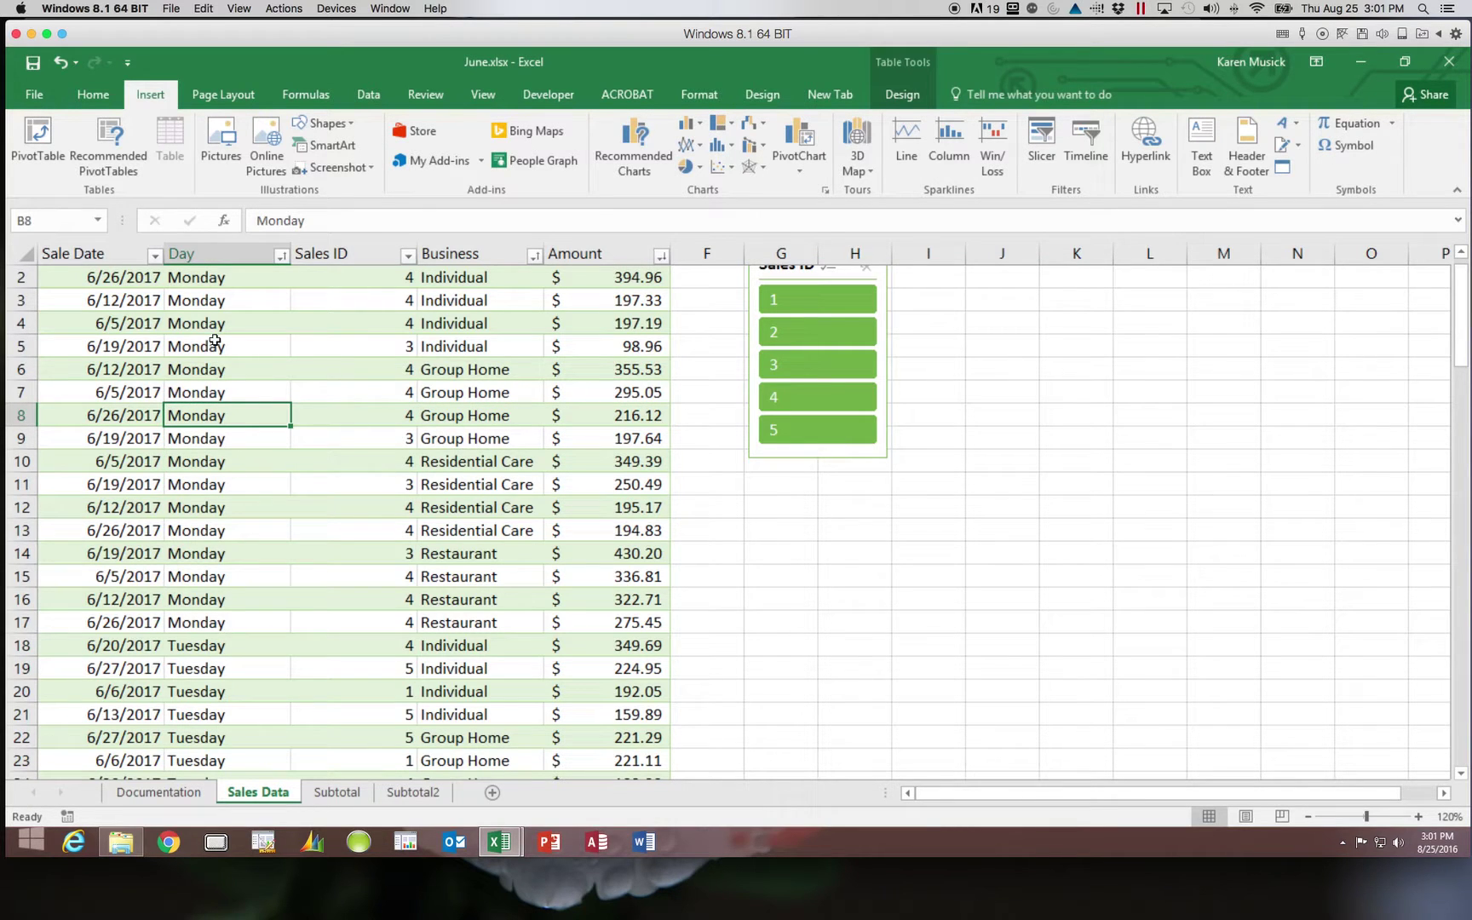
- Create a PivotTable from the JuneTbl table on a new worksheet
{"action": "left_click", "coordinate": [41, 135]}
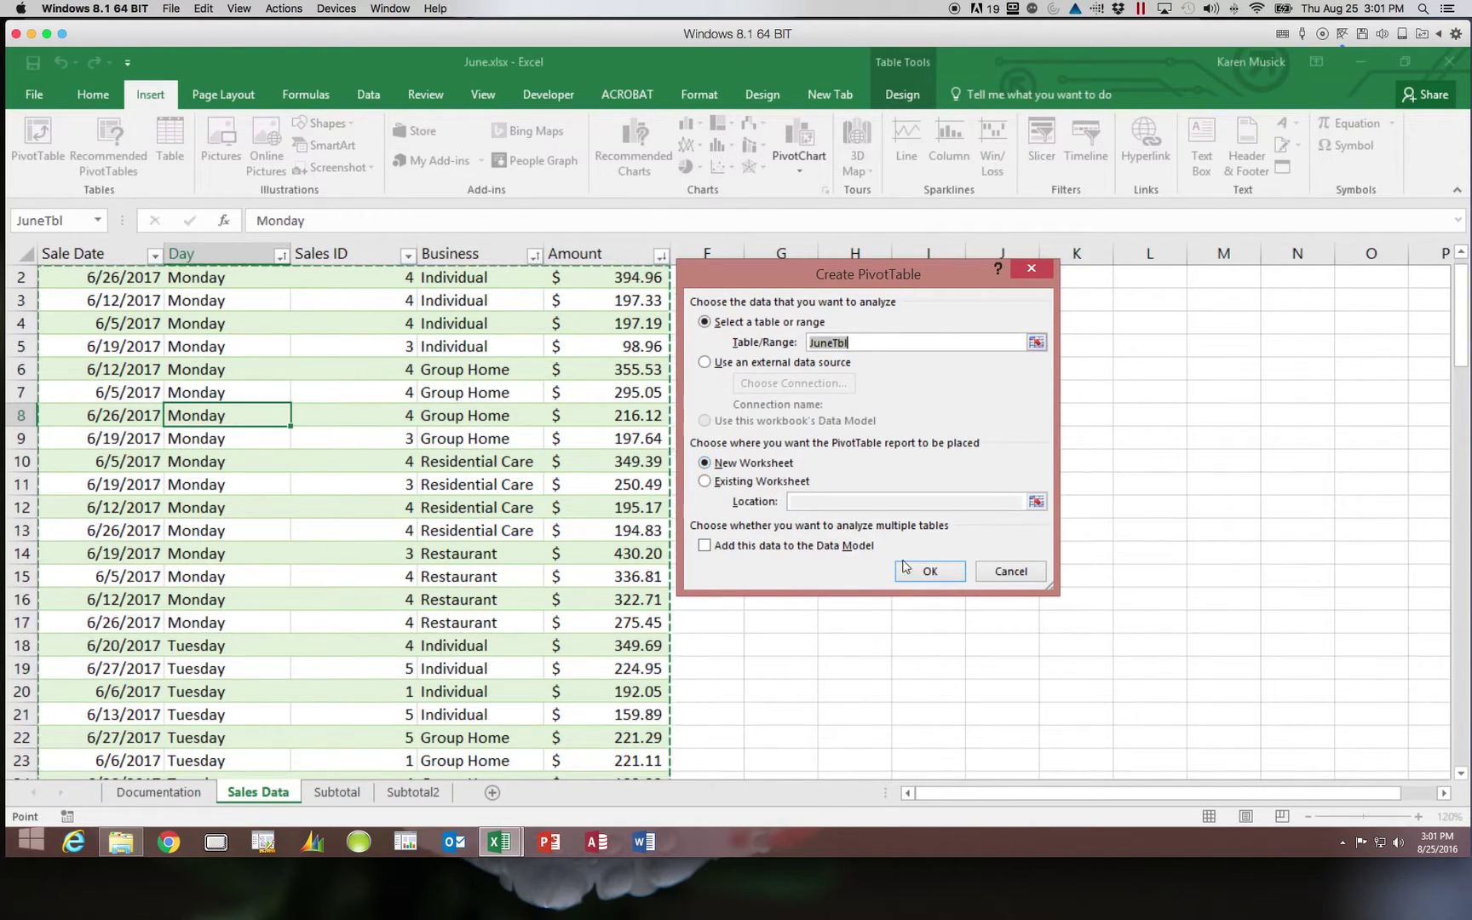
{"action": "left_click", "coordinate": [928, 573]}
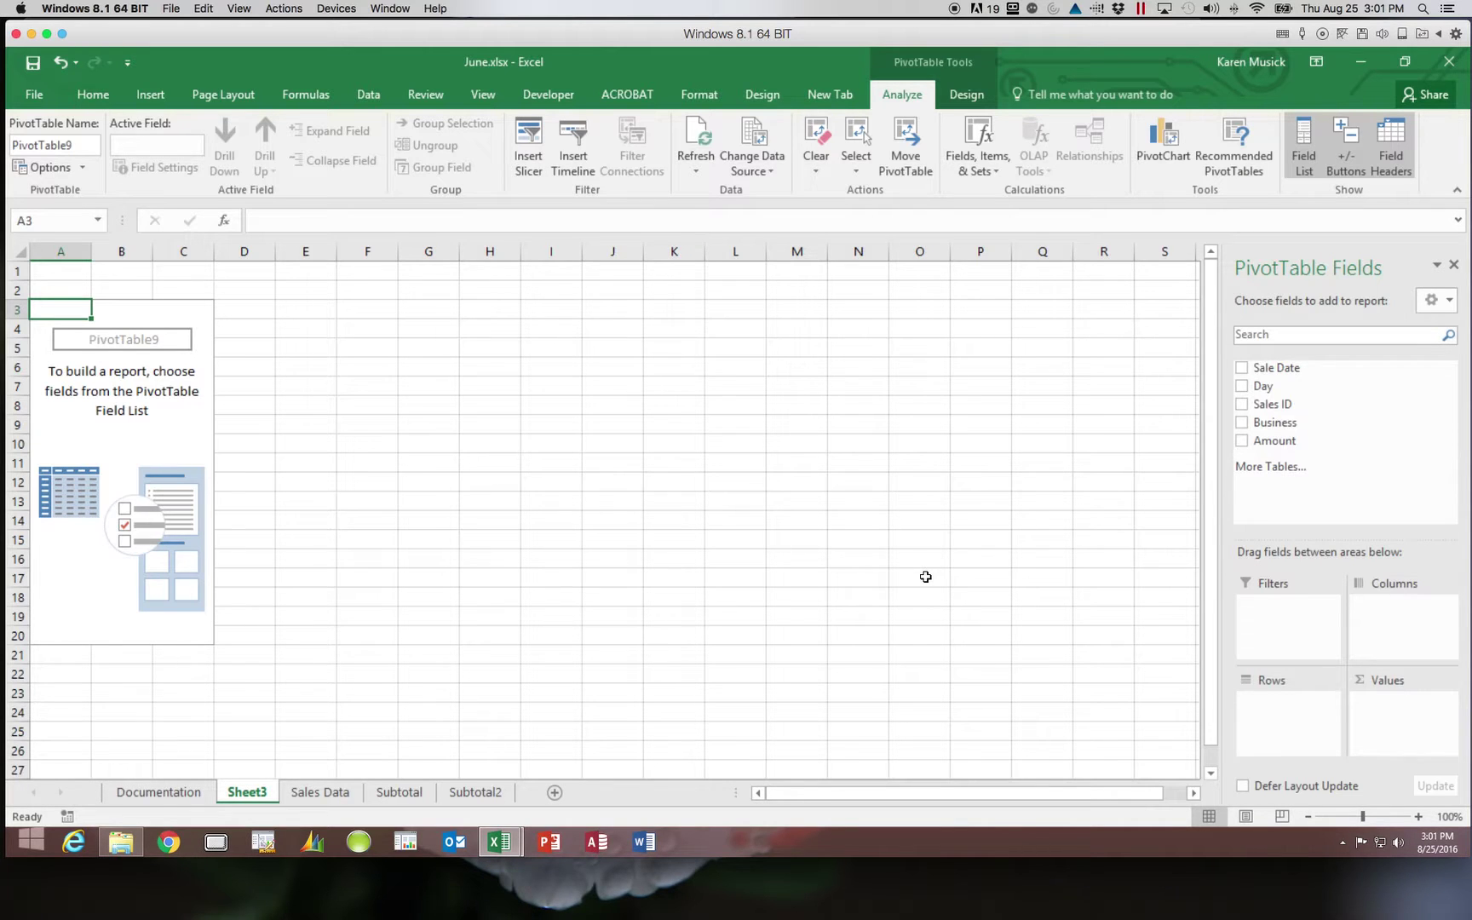
{"action": "scroll", "coordinate": [925, 577], "scroll_direction": "down", "scroll_amount": 1}
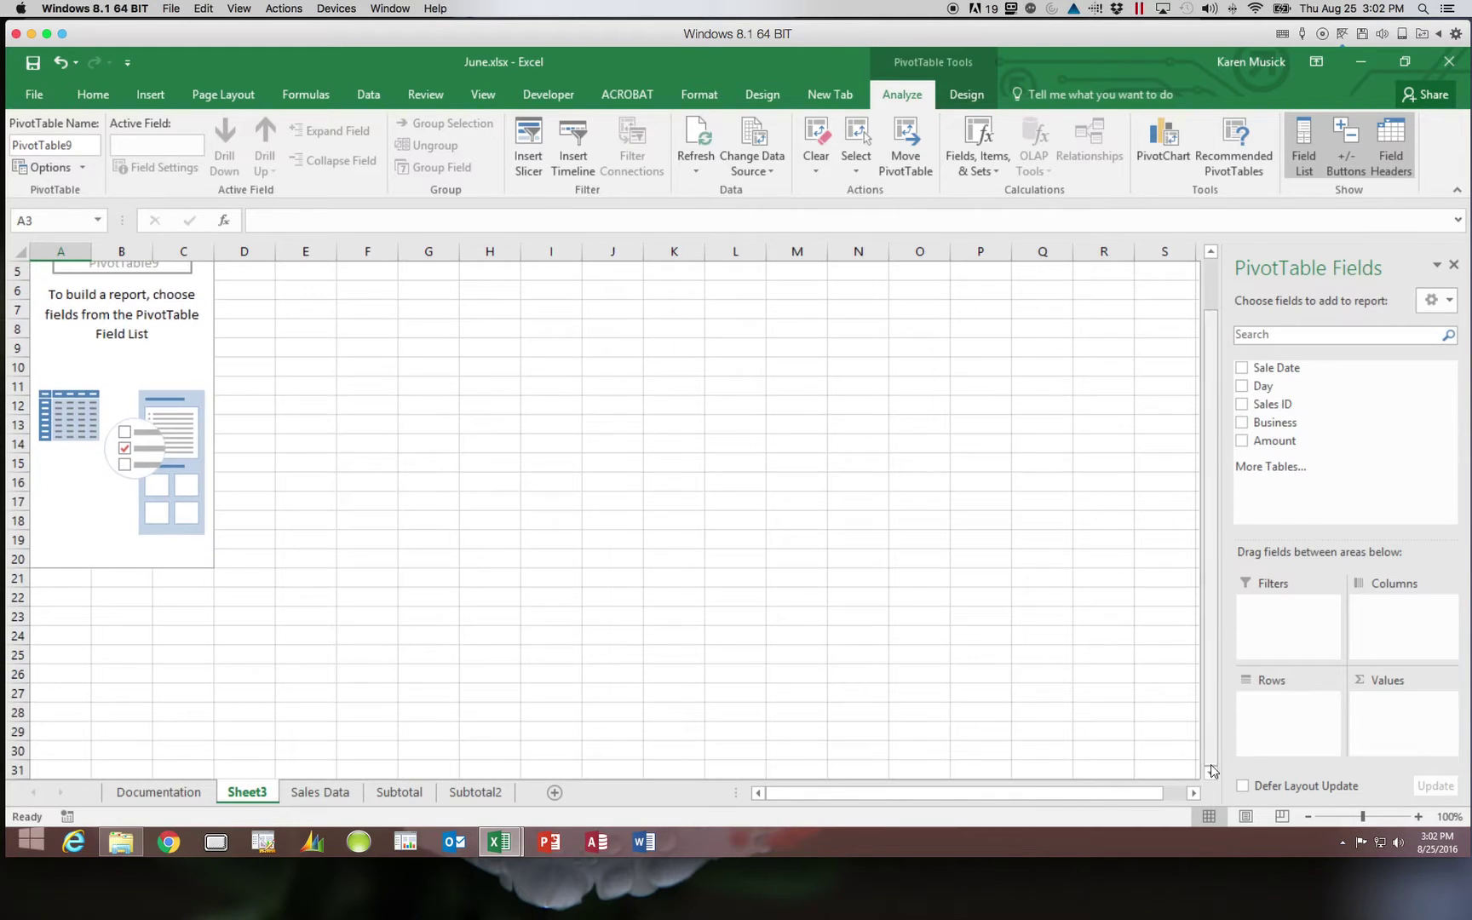
{"action": "scroll", "coordinate": [1206, 656], "scroll_direction": "up", "scroll_amount": 1}
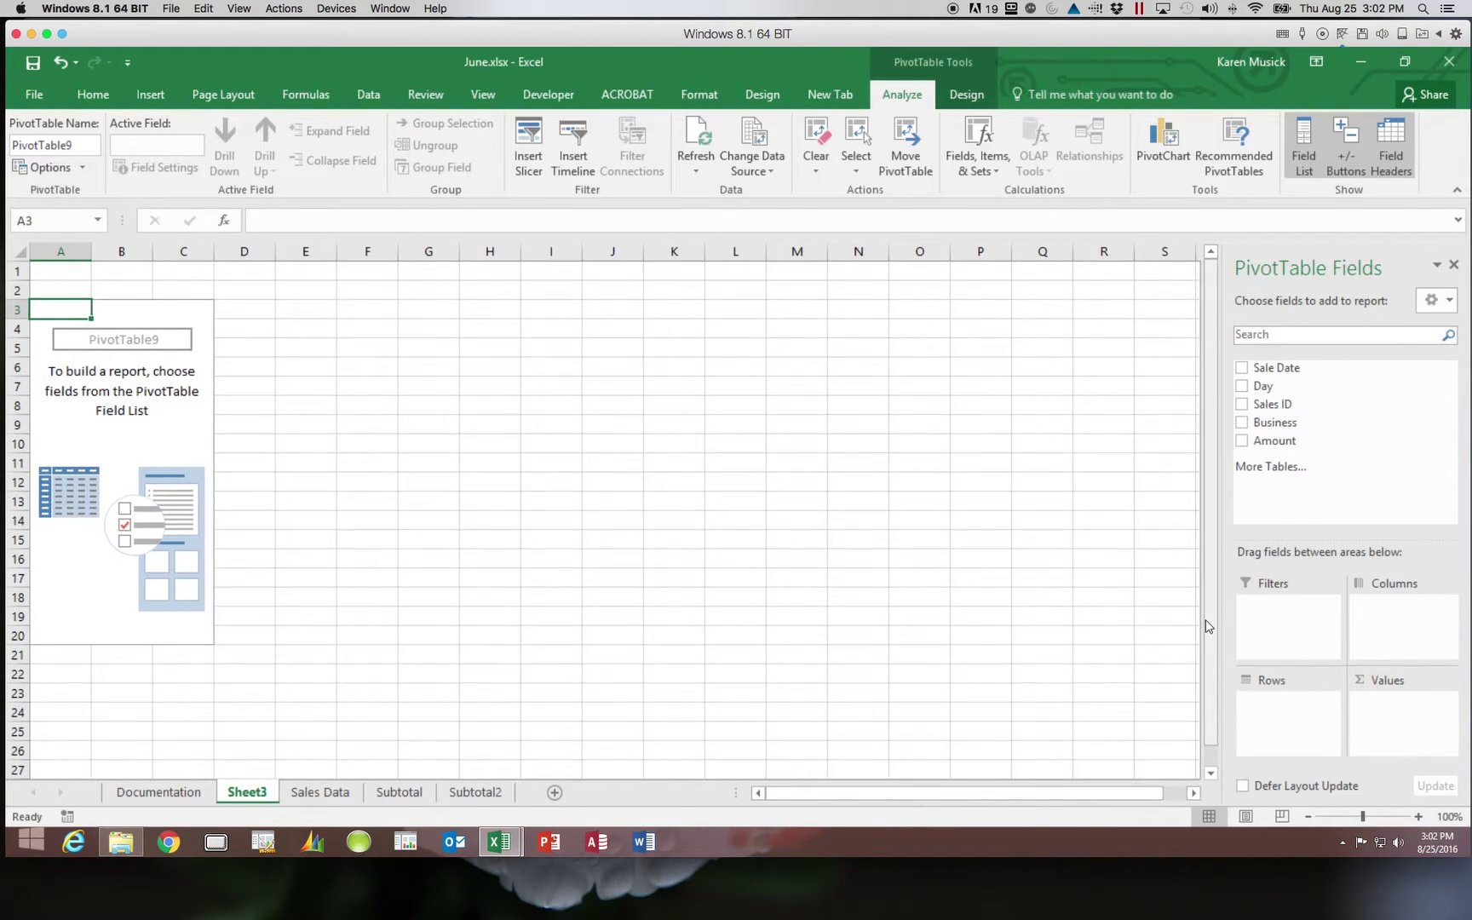
- Look over the PivotTable tools with cells inside and outside the empty report selected, then hide the field list and show it again
{"action": "left_click", "coordinate": [162, 441]}
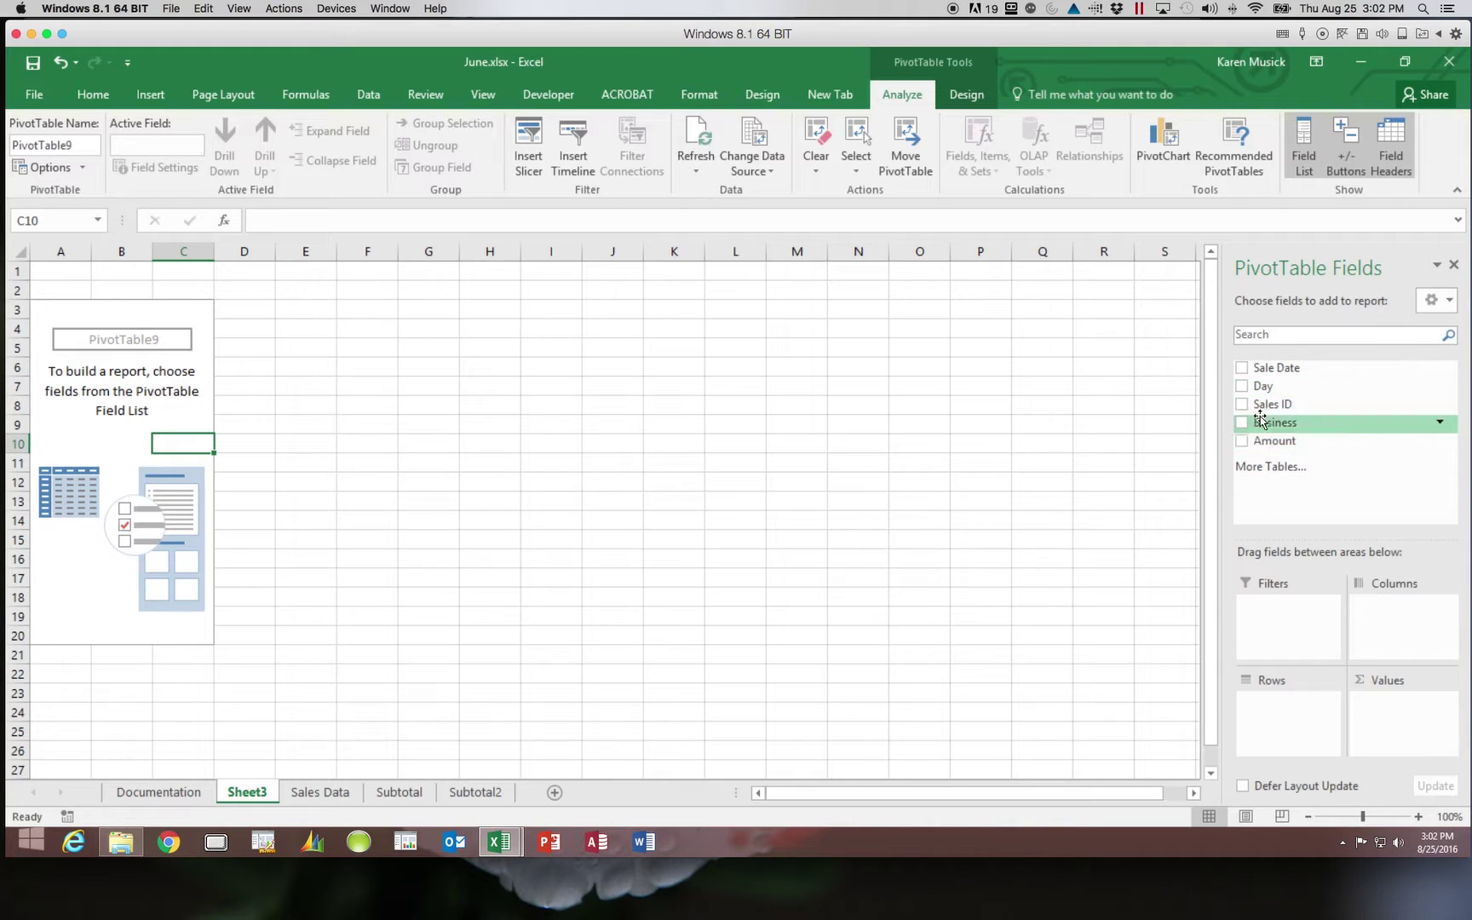
{"action": "left_click", "coordinate": [729, 444]}
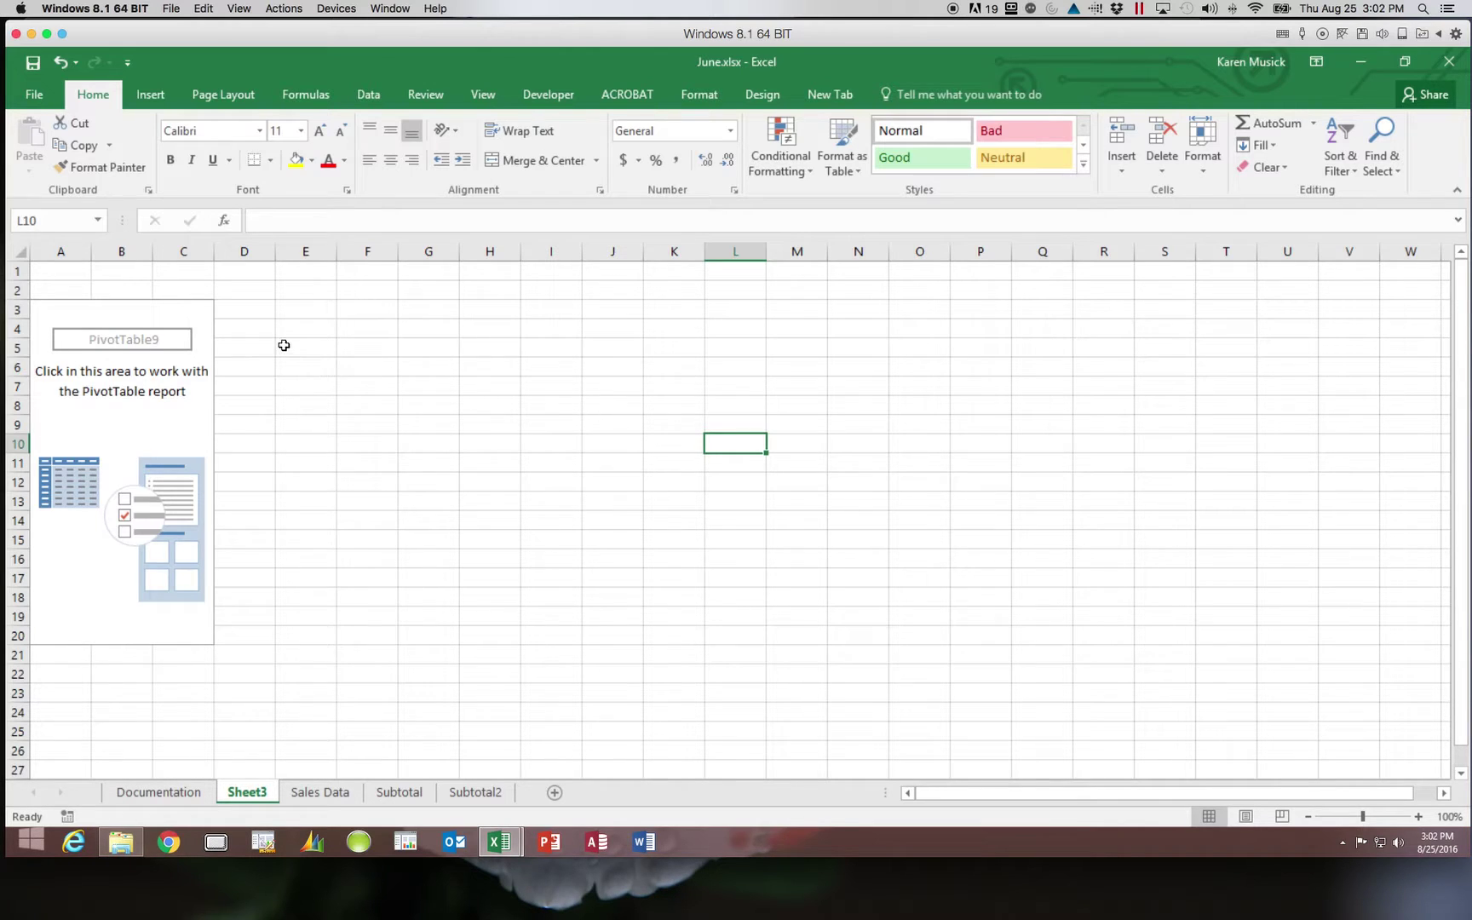
{"action": "left_click", "coordinate": [129, 312]}
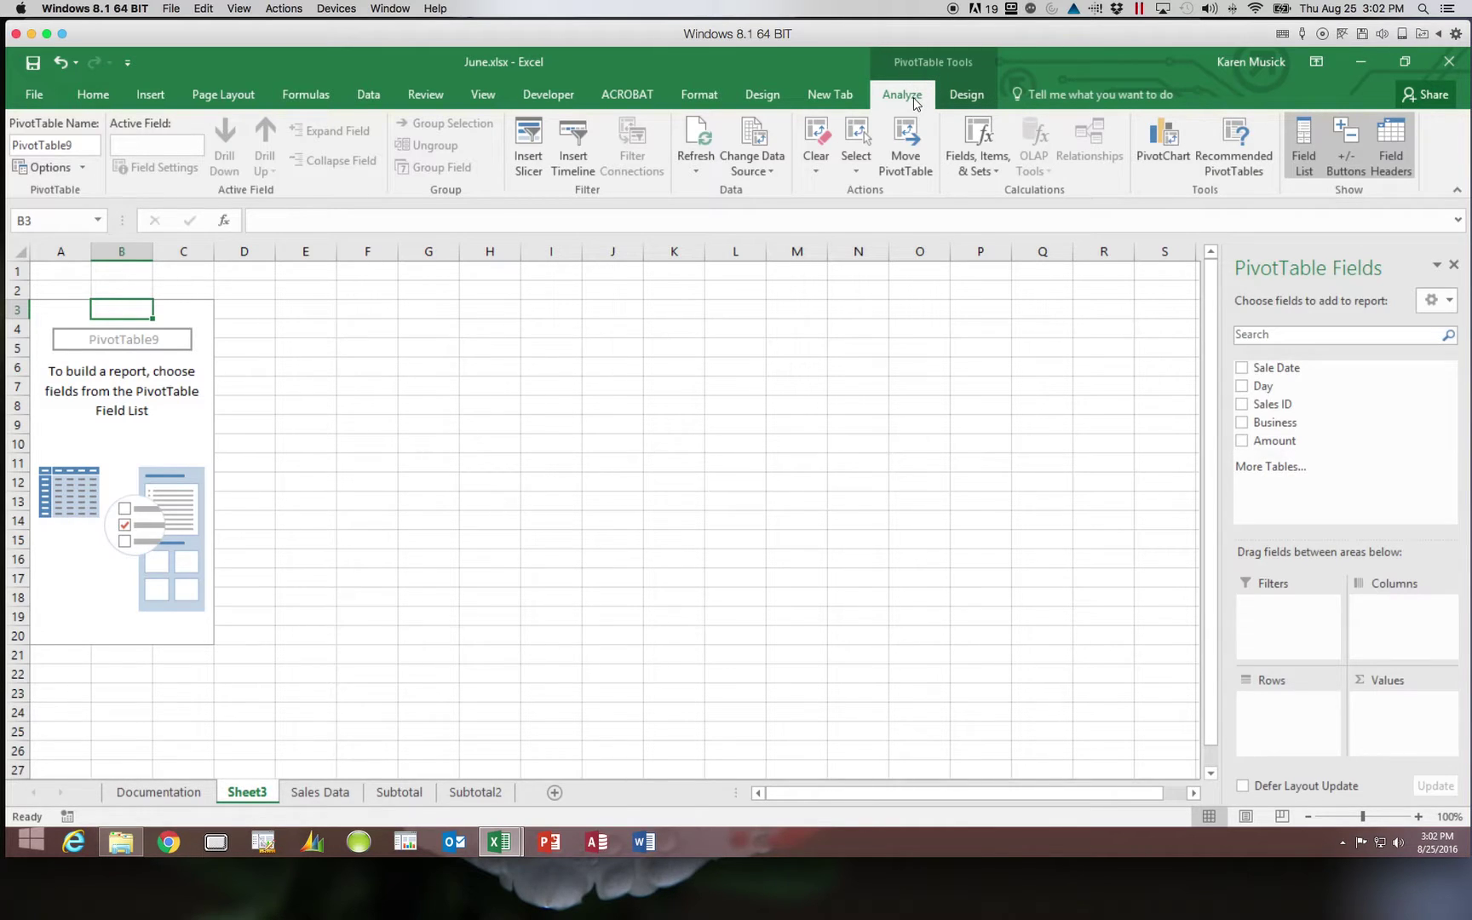
{"action": "left_click", "coordinate": [971, 96]}
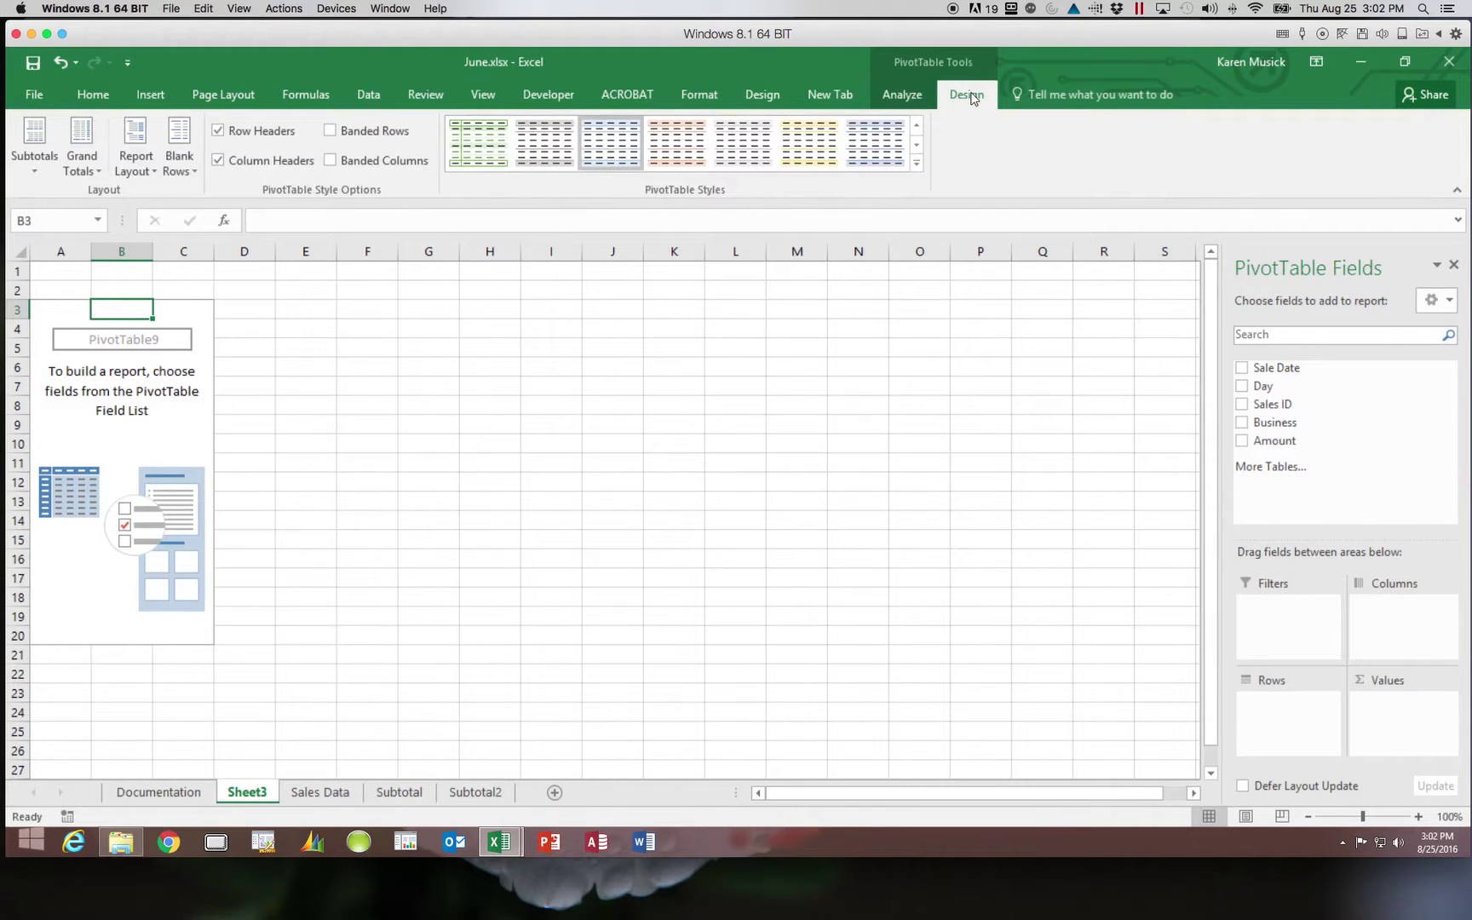
{"action": "left_click", "coordinate": [911, 96]}
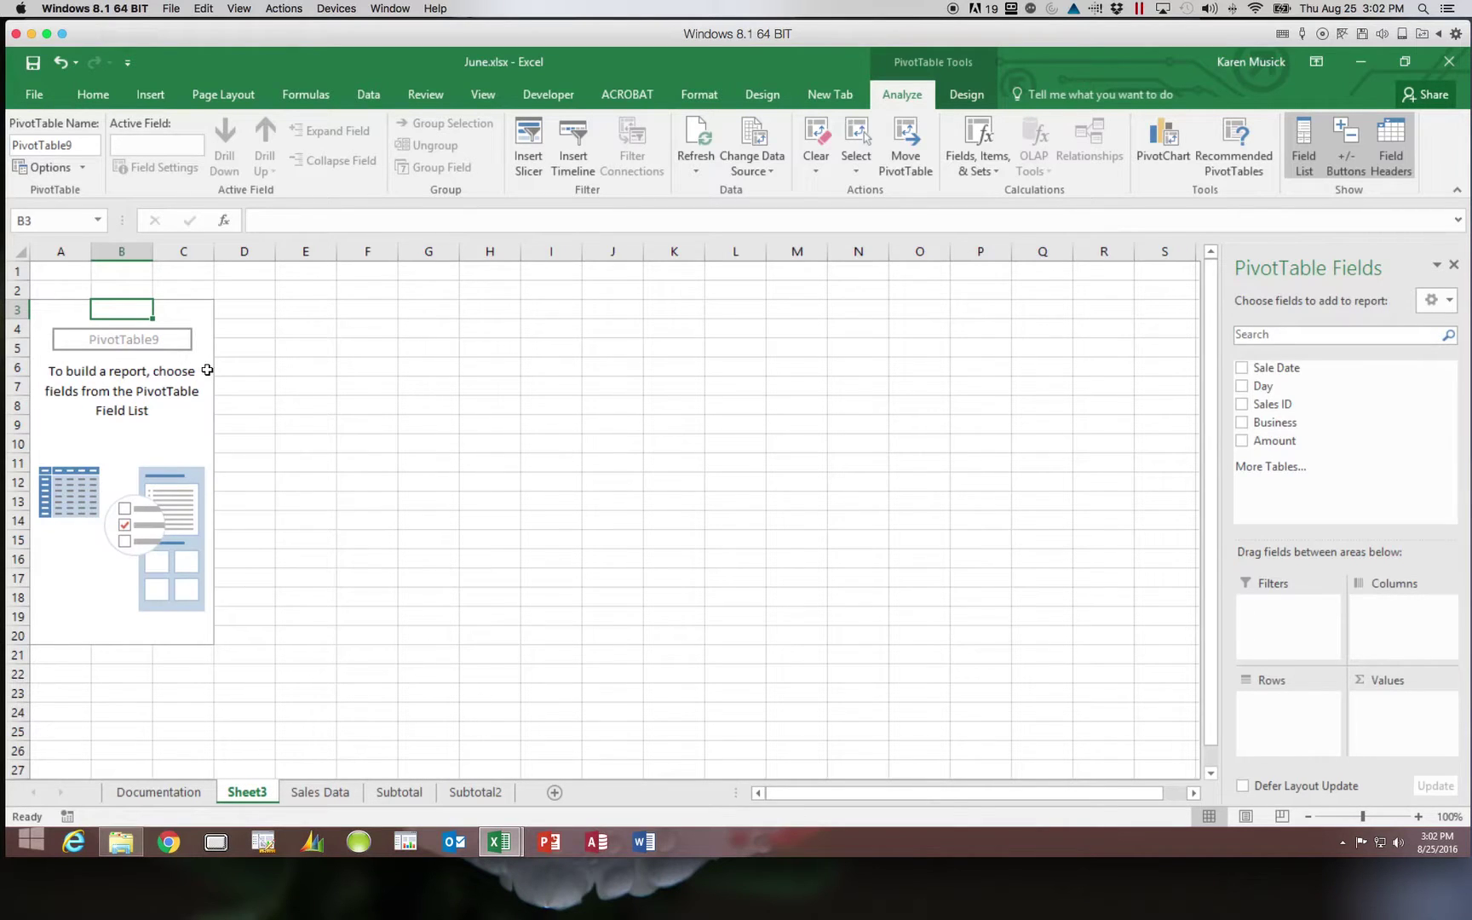
{"action": "left_click", "coordinate": [1305, 146]}
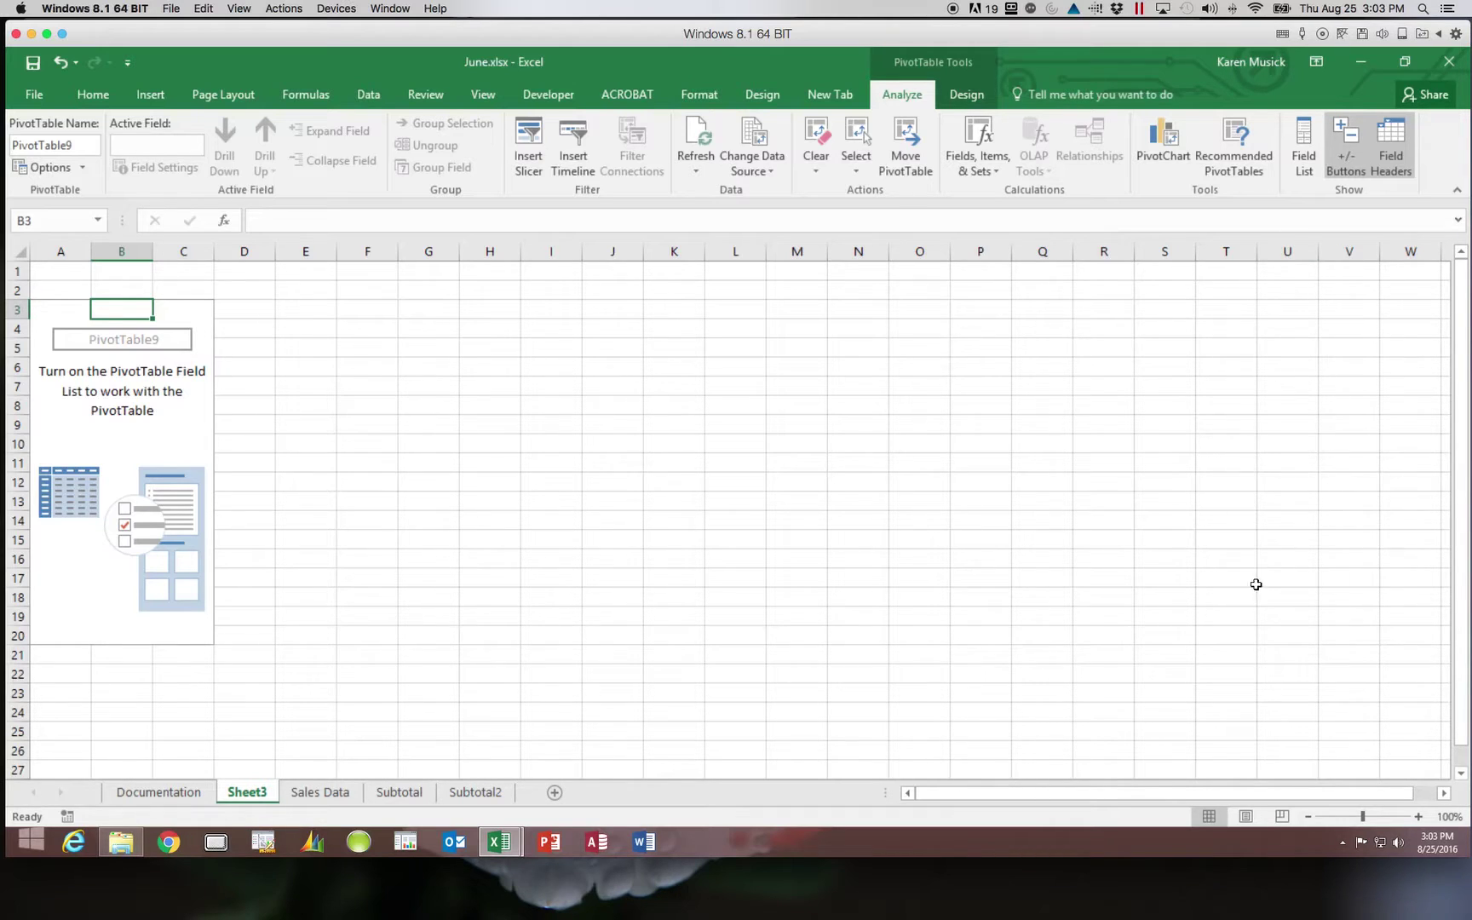
{"action": "left_click", "coordinate": [1310, 158]}
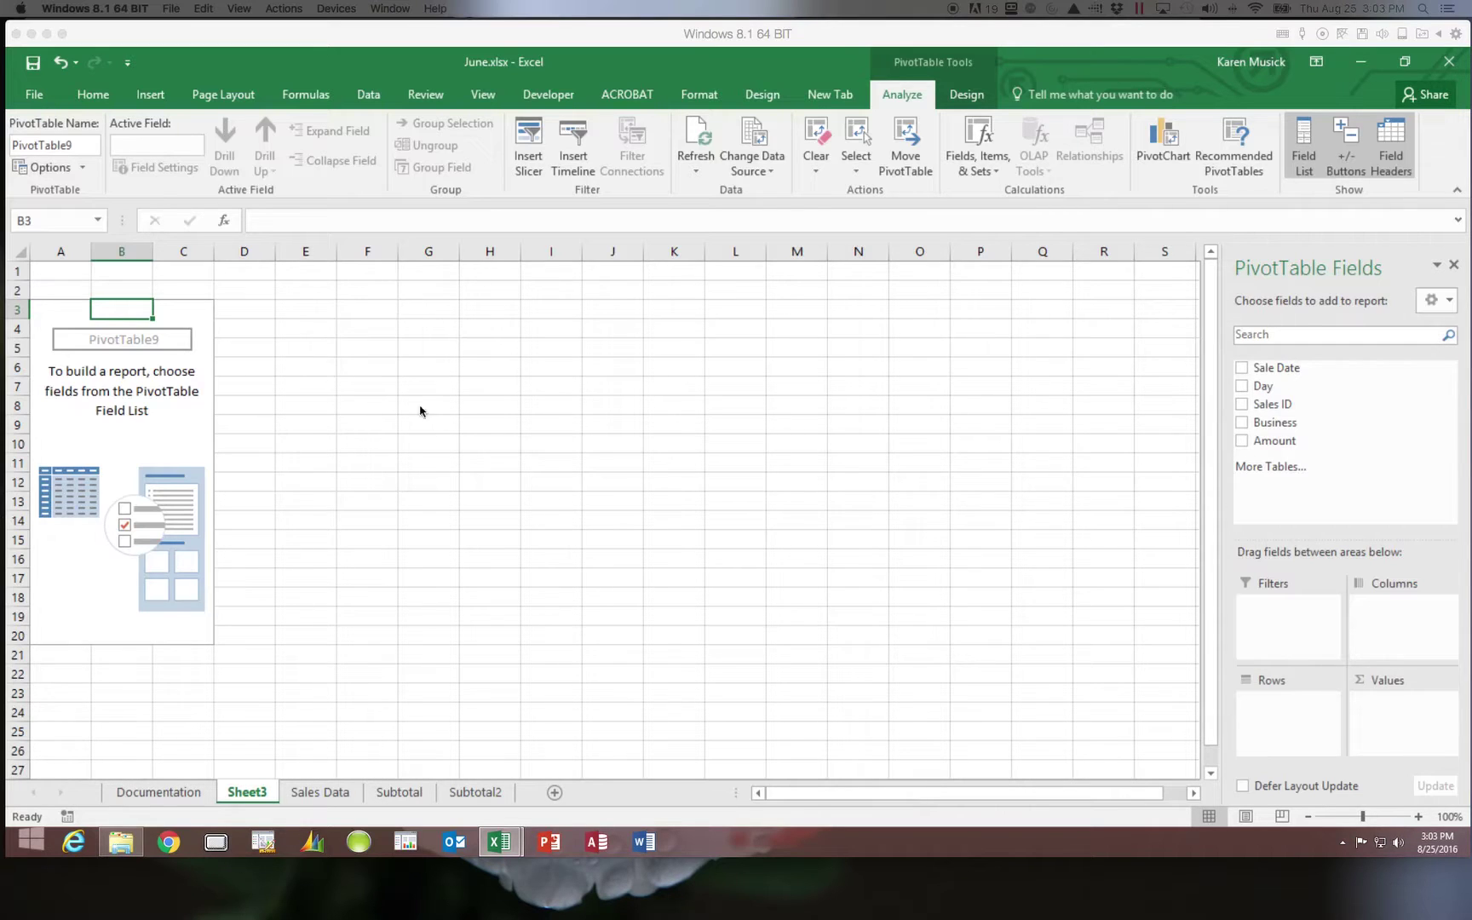
- Add the Sales ID field to the PivotTable as row labels rather than as summed values
{"action": "left_click", "coordinate": [1242, 404]}
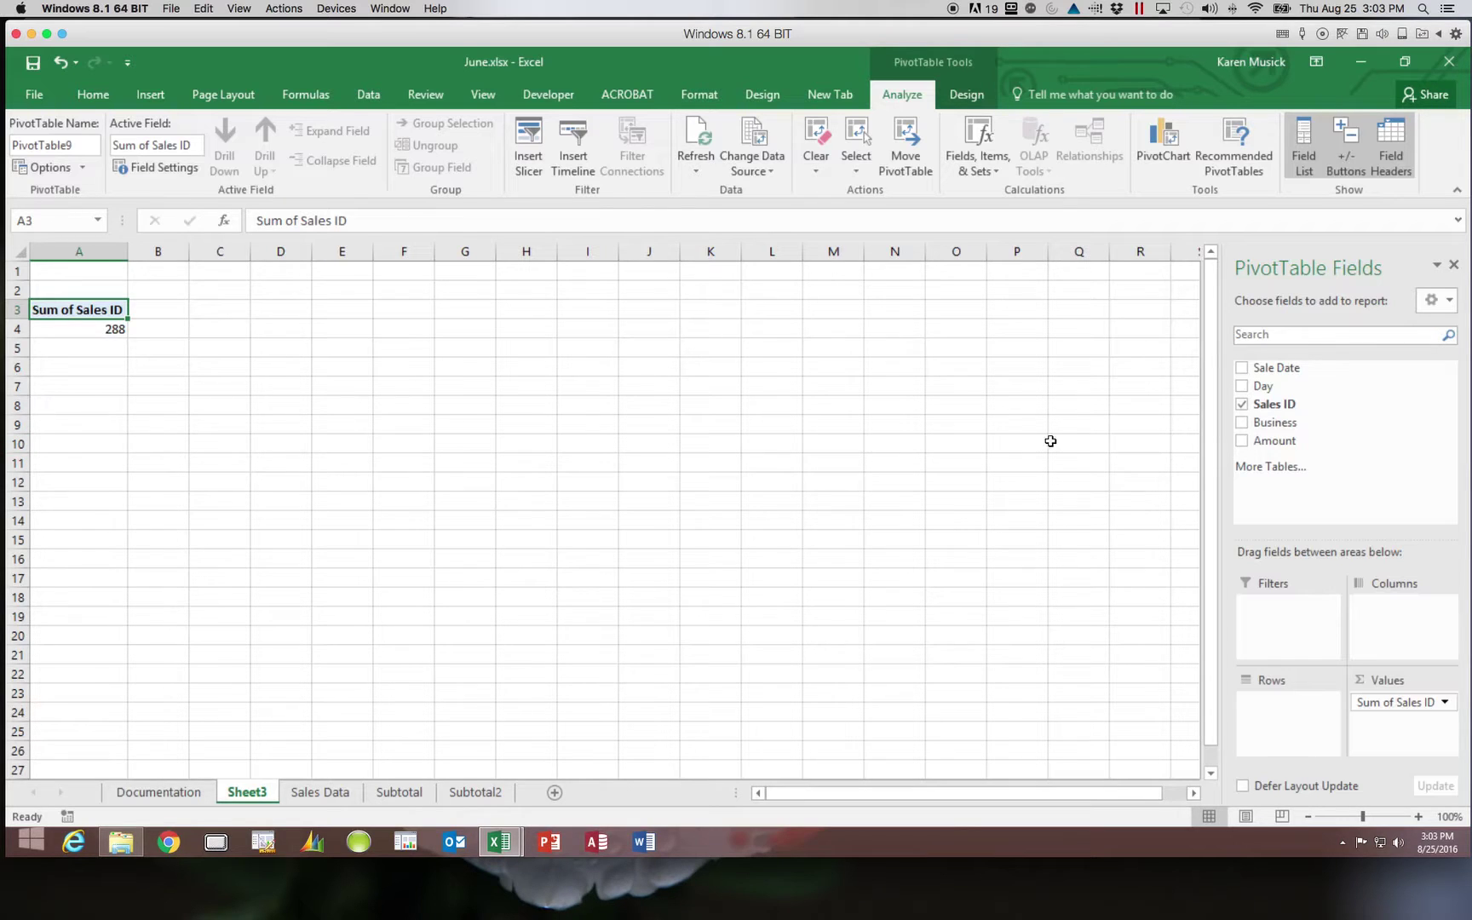
{"action": "left_click", "coordinate": [1241, 404]}
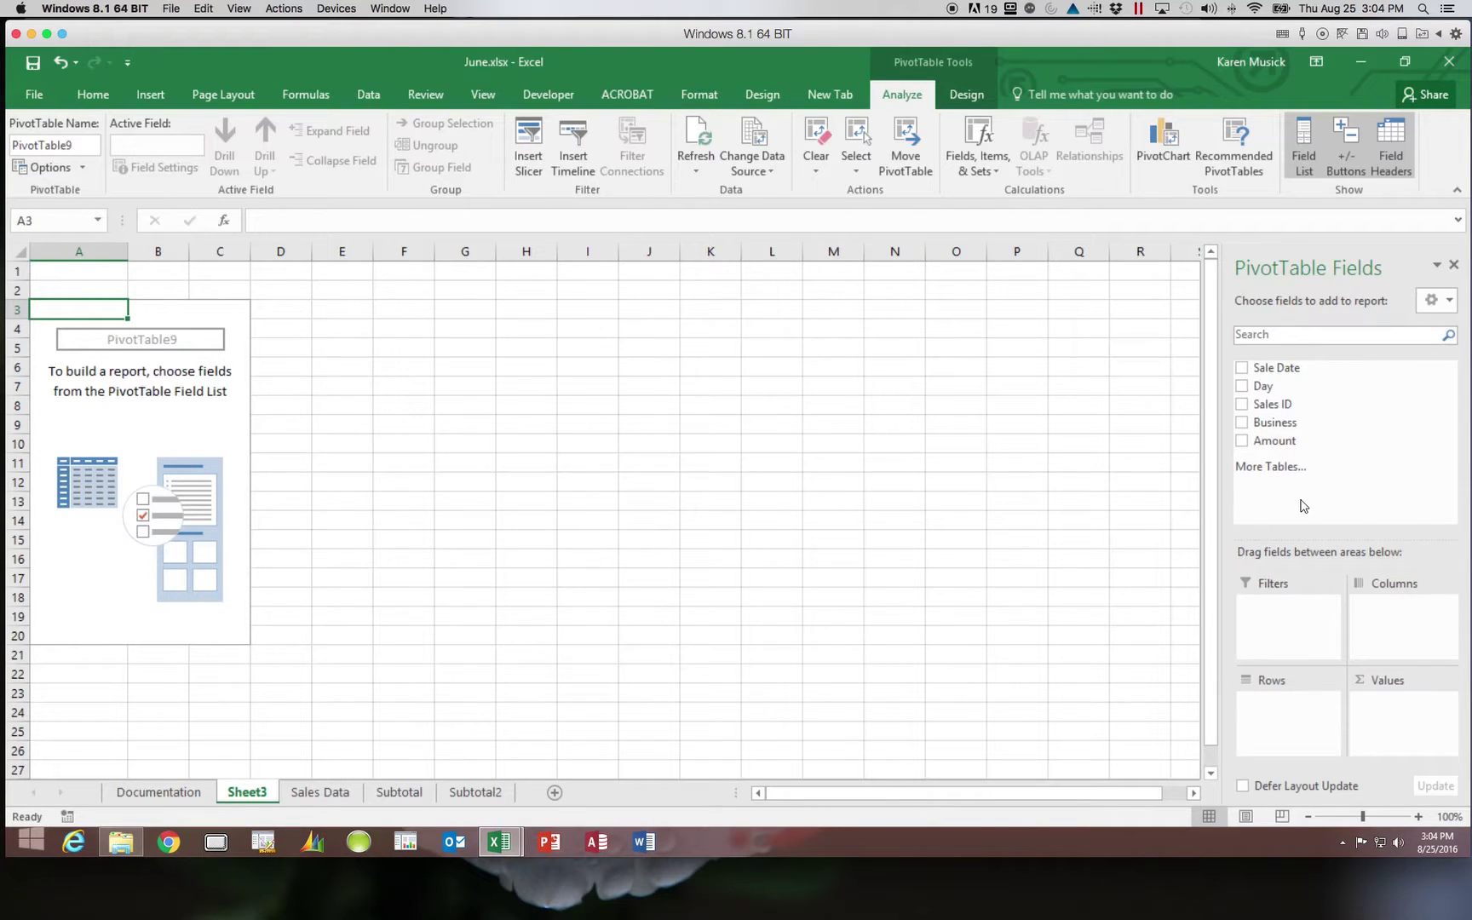
{"action": "left_click", "coordinate": [1280, 404]}
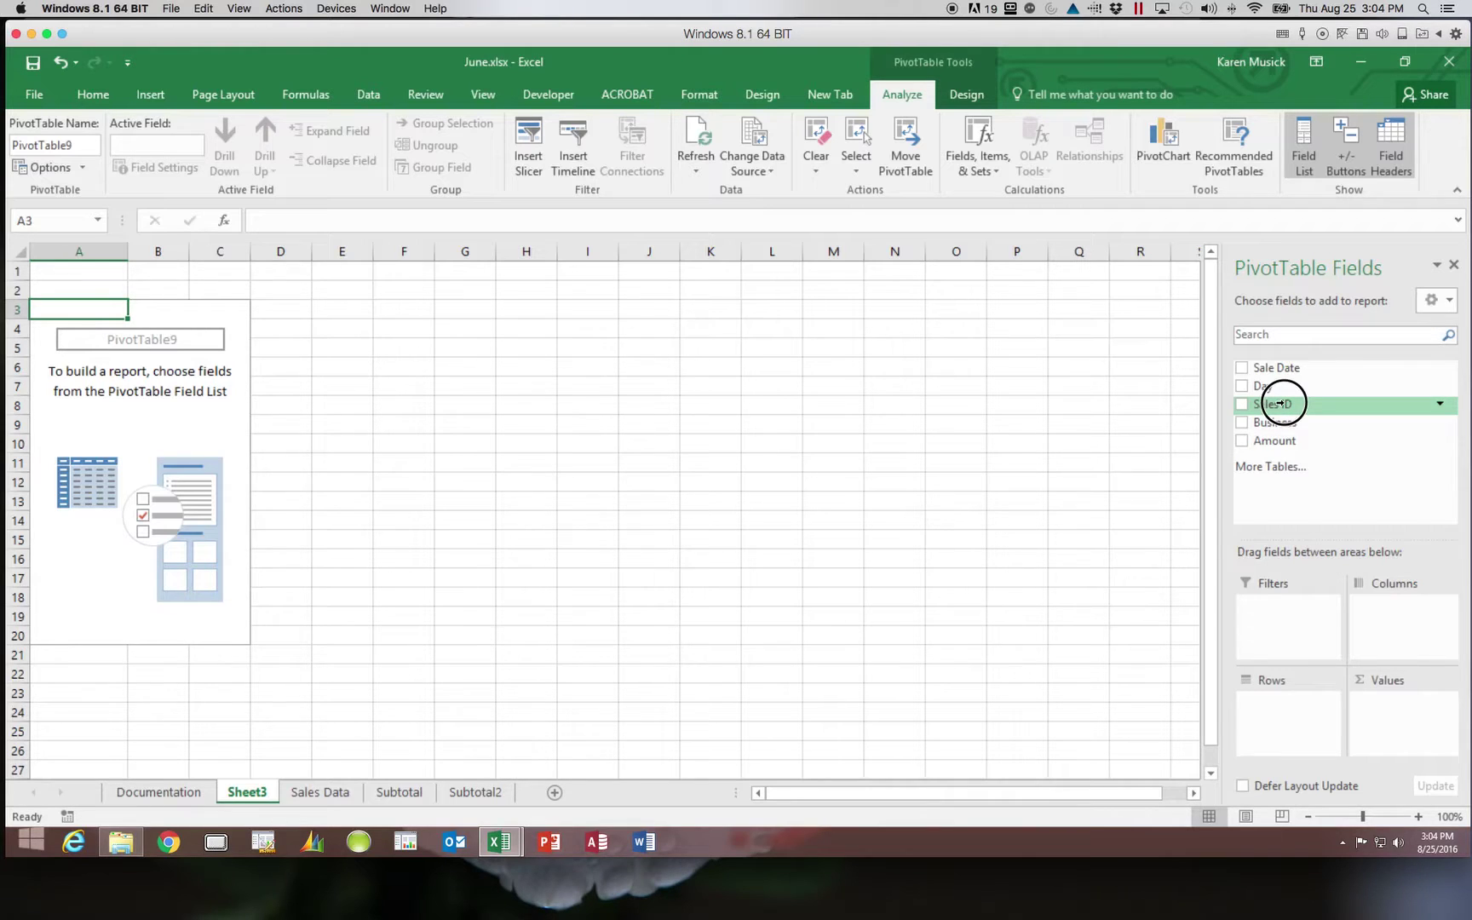
{"action": "left_click_drag", "start_coordinate": [1280, 403], "coordinate": [1284, 583]}
{"action": "left_click_drag", "start_coordinate": [1282, 407], "coordinate": [1272, 716]}
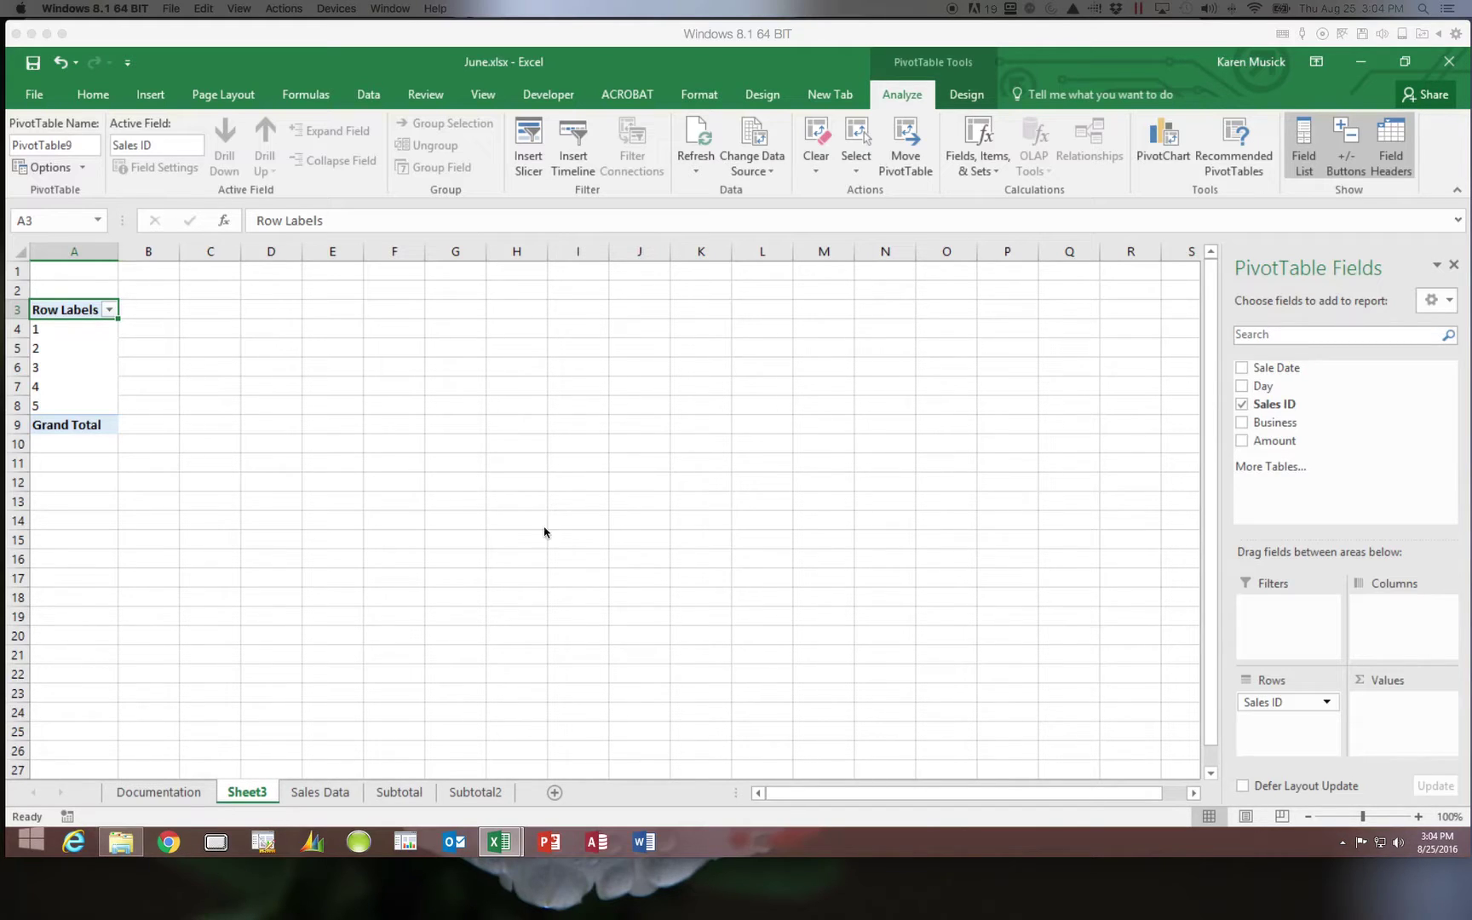
- Add Amount as summed values, and Sale Date and Business as nested row fields under Sales ID
{"action": "left_click", "coordinate": [1241, 441]}
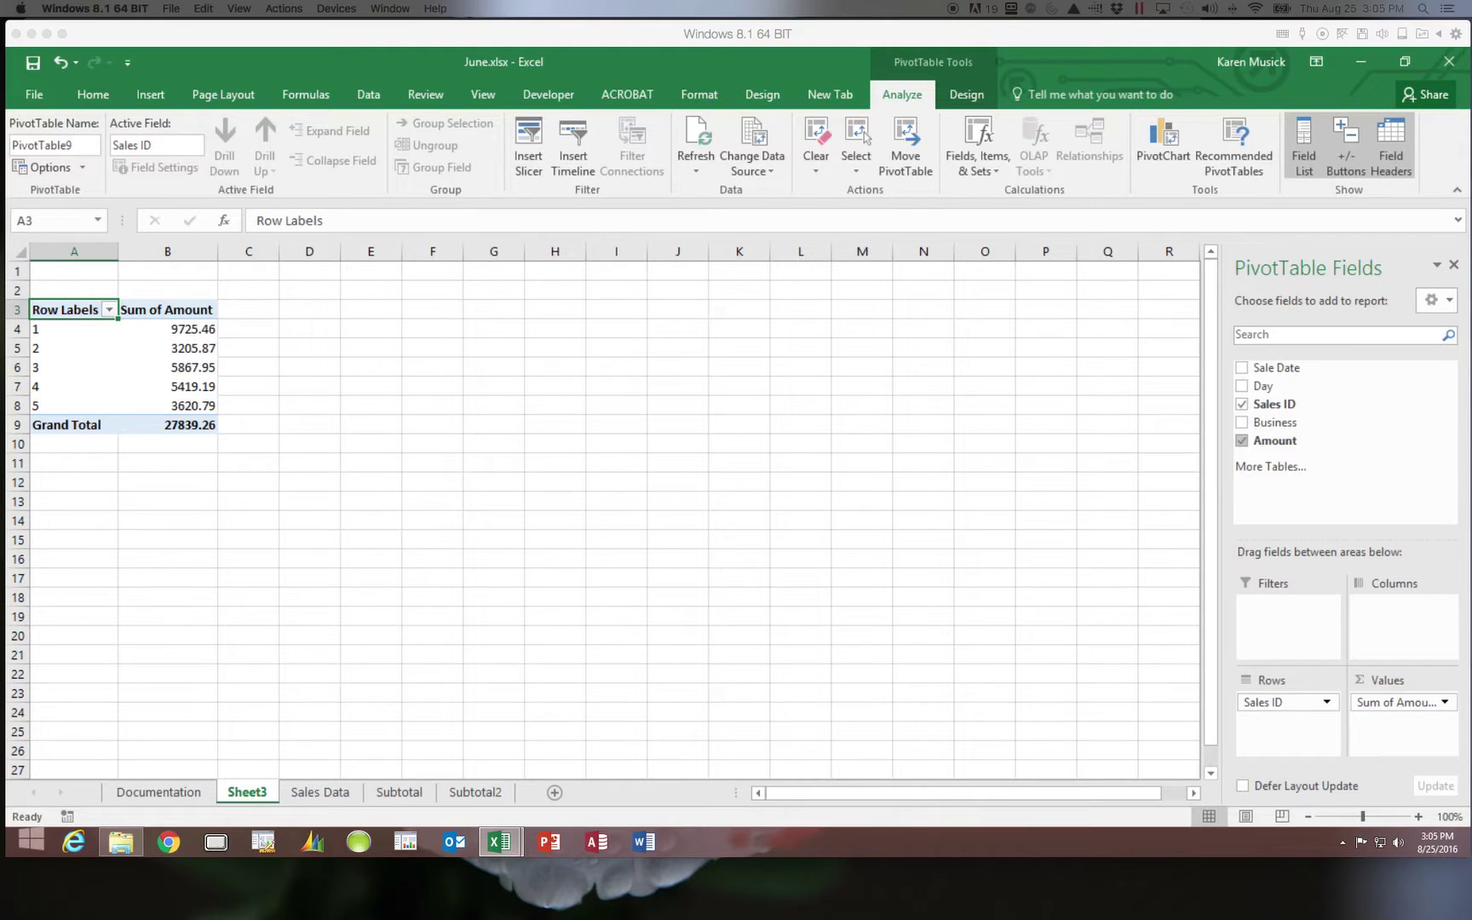
{"action": "left_click", "coordinate": [1241, 367]}
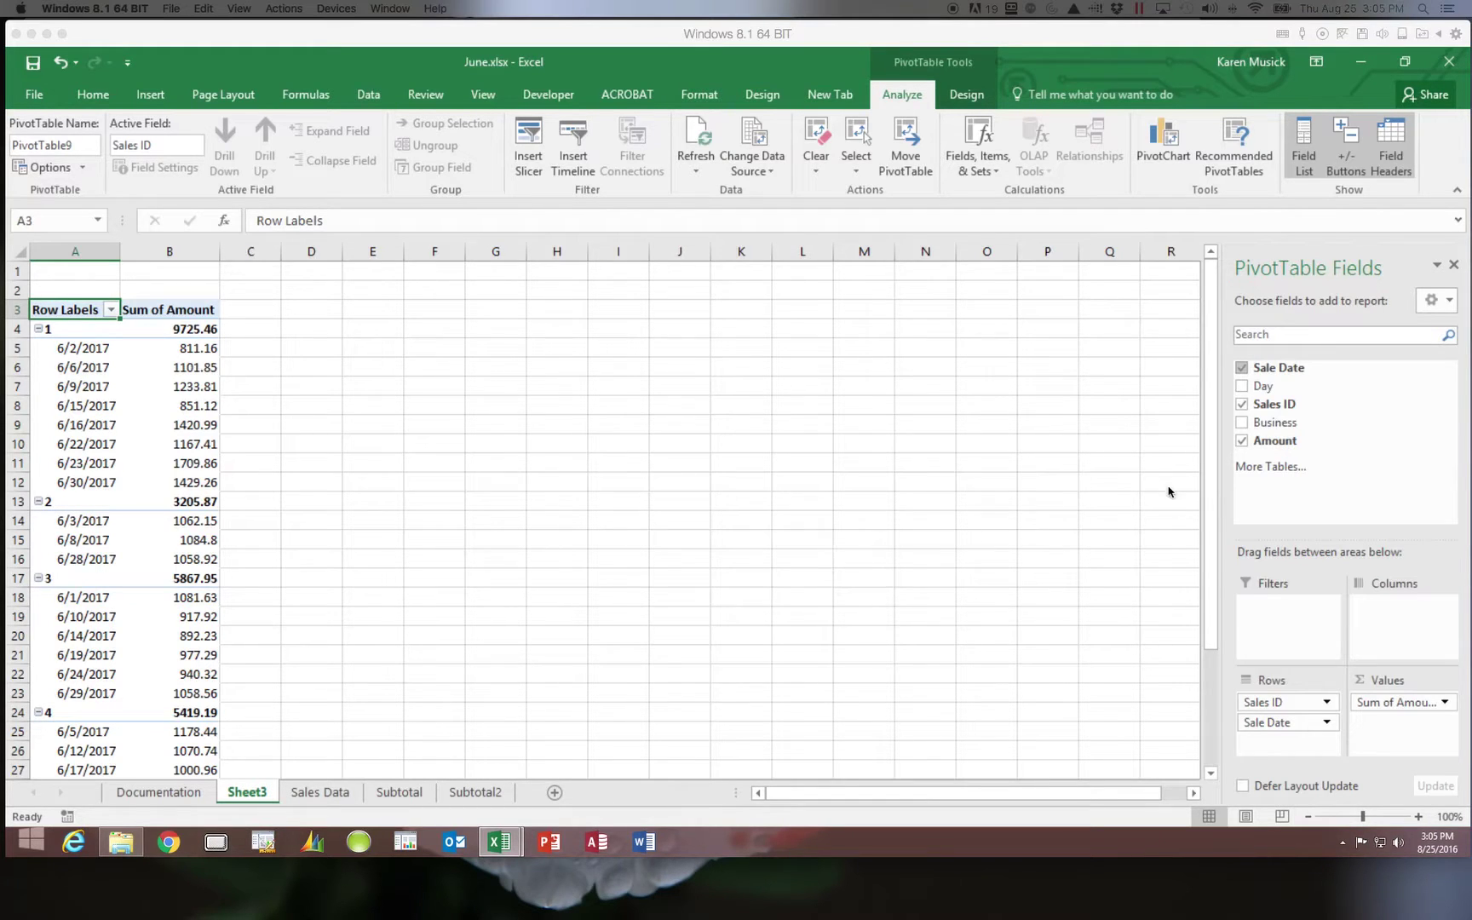
{"action": "left_click", "coordinate": [1241, 424]}
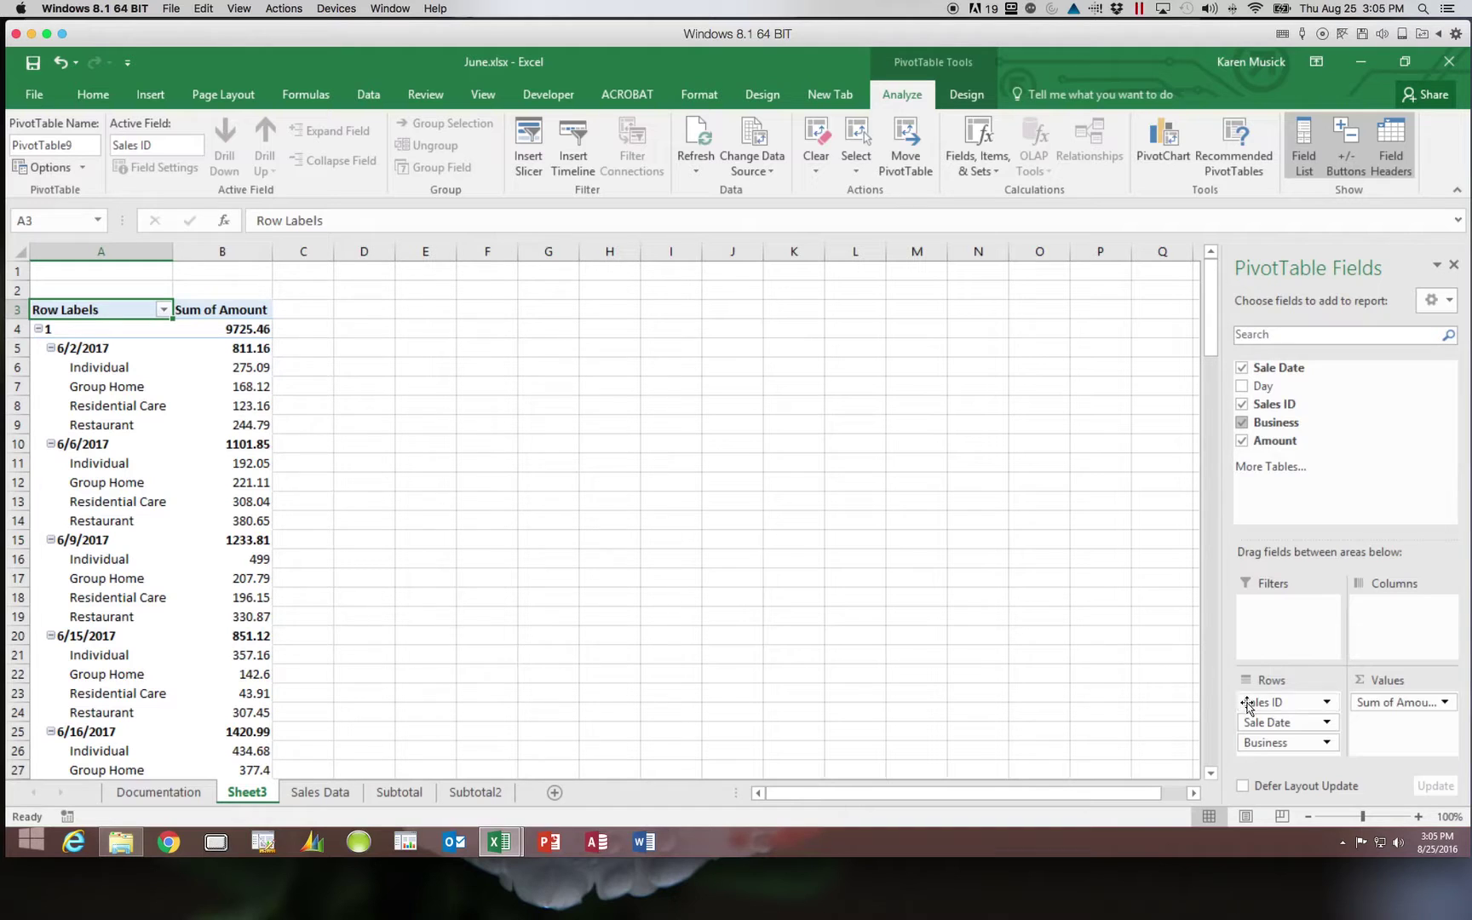
- Move the Business field from the PivotTable's rows to its columns
{"action": "mouse_move", "coordinate": [1206, 345]}
{"action": "left_mouse_down"}
{"action": "mouse_move", "coordinate": [1199, 441]}
{"action": "mouse_move", "coordinate": [1218, 359]}
{"action": "left_mouse_up"}
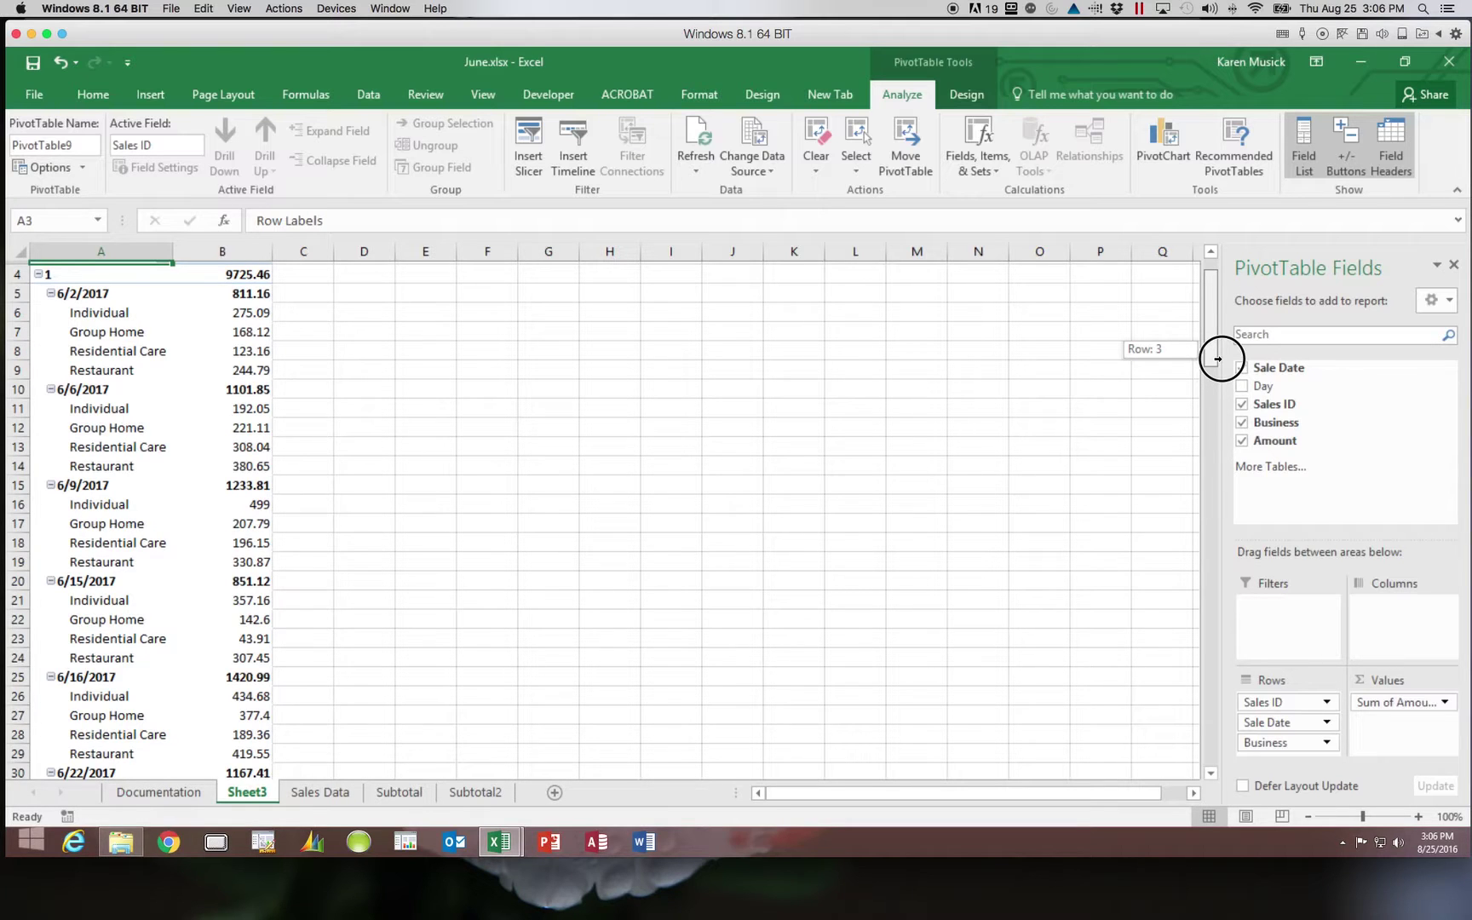
{"action": "left_click_drag", "start_coordinate": [1219, 359], "coordinate": [1194, 353]}
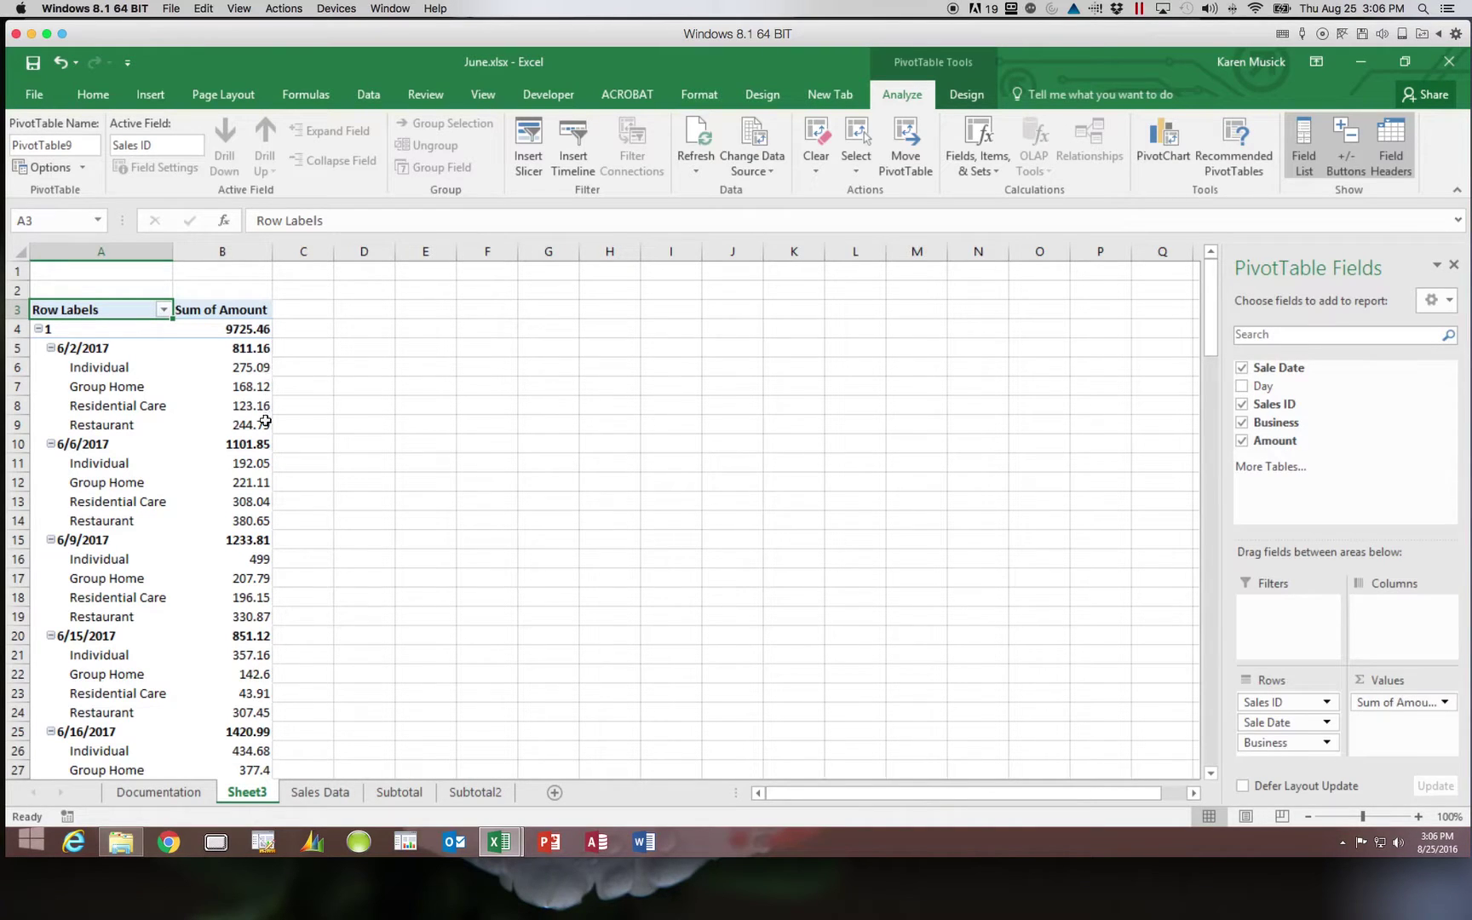
{"action": "mouse_move", "coordinate": [264, 444]}
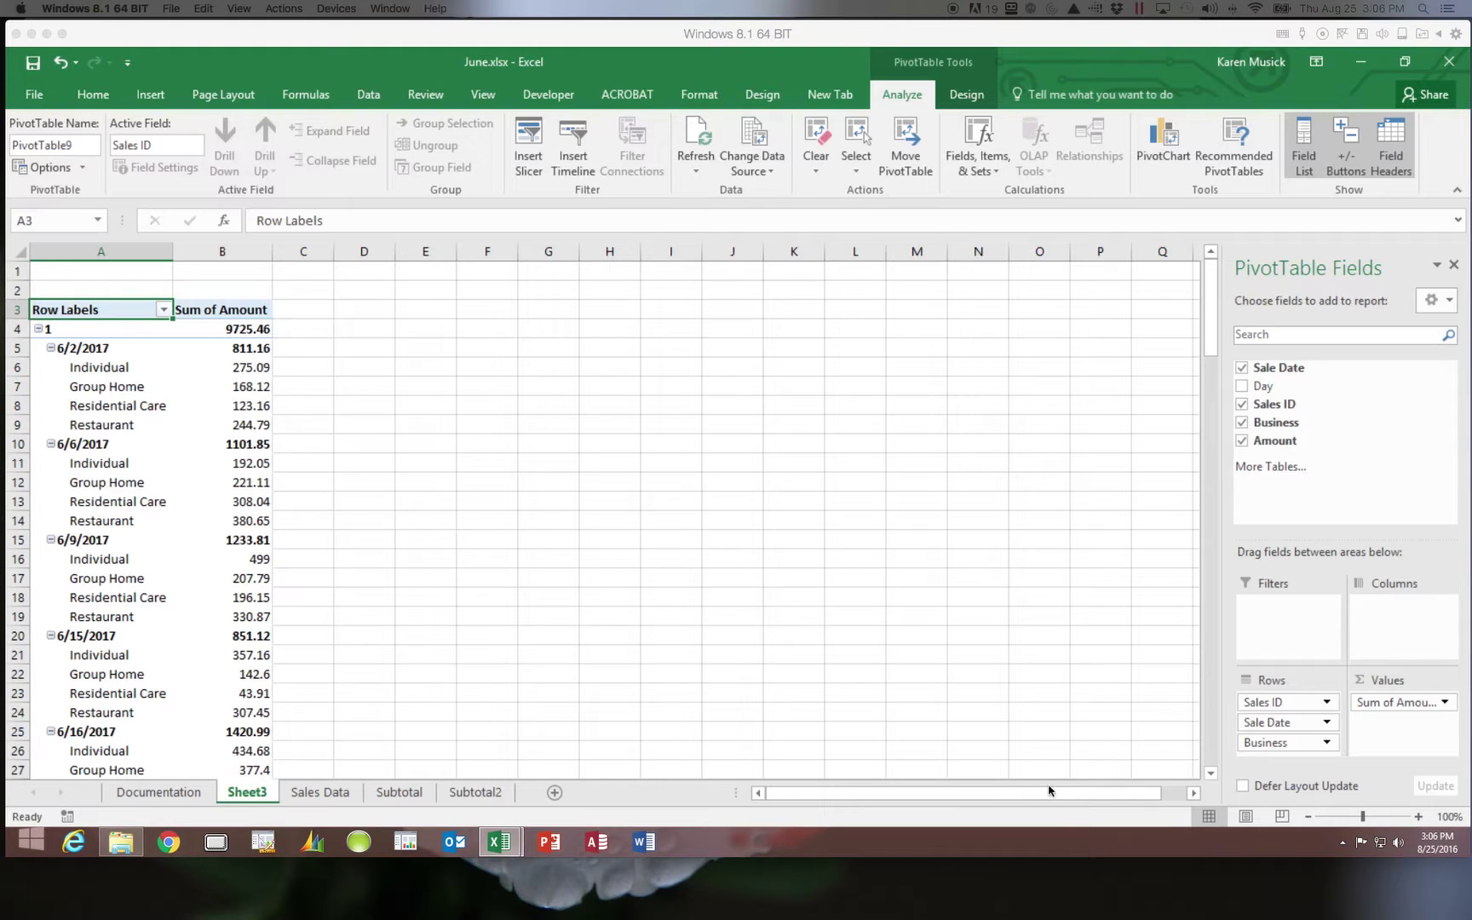
{"action": "left_click", "coordinate": [1278, 742]}
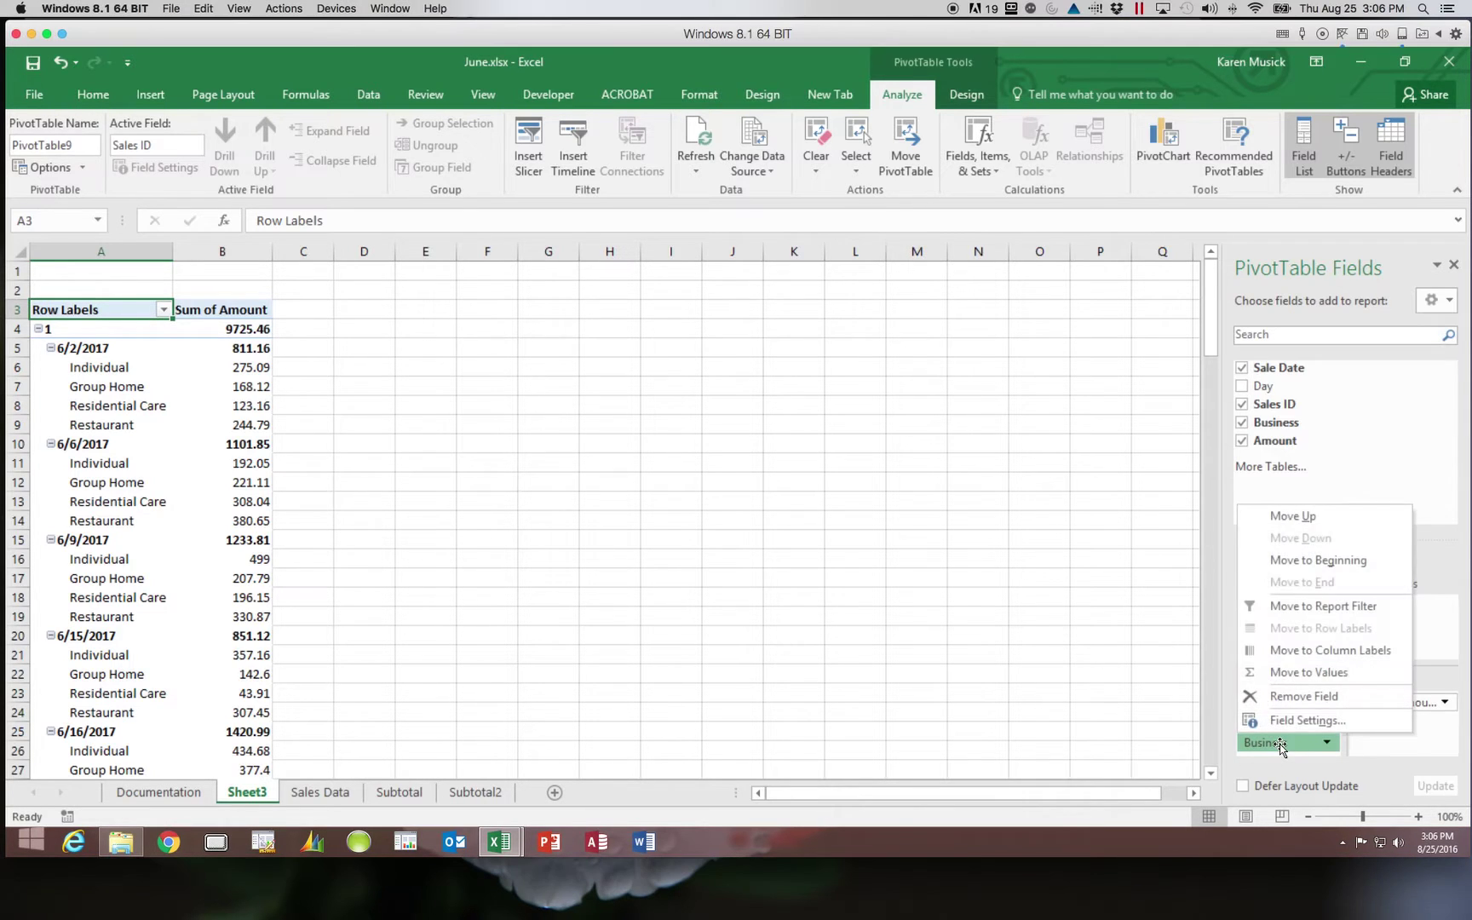
{"action": "left_click", "coordinate": [1275, 744]}
{"action": "left_click_drag", "start_coordinate": [1275, 744], "coordinate": [1415, 618]}
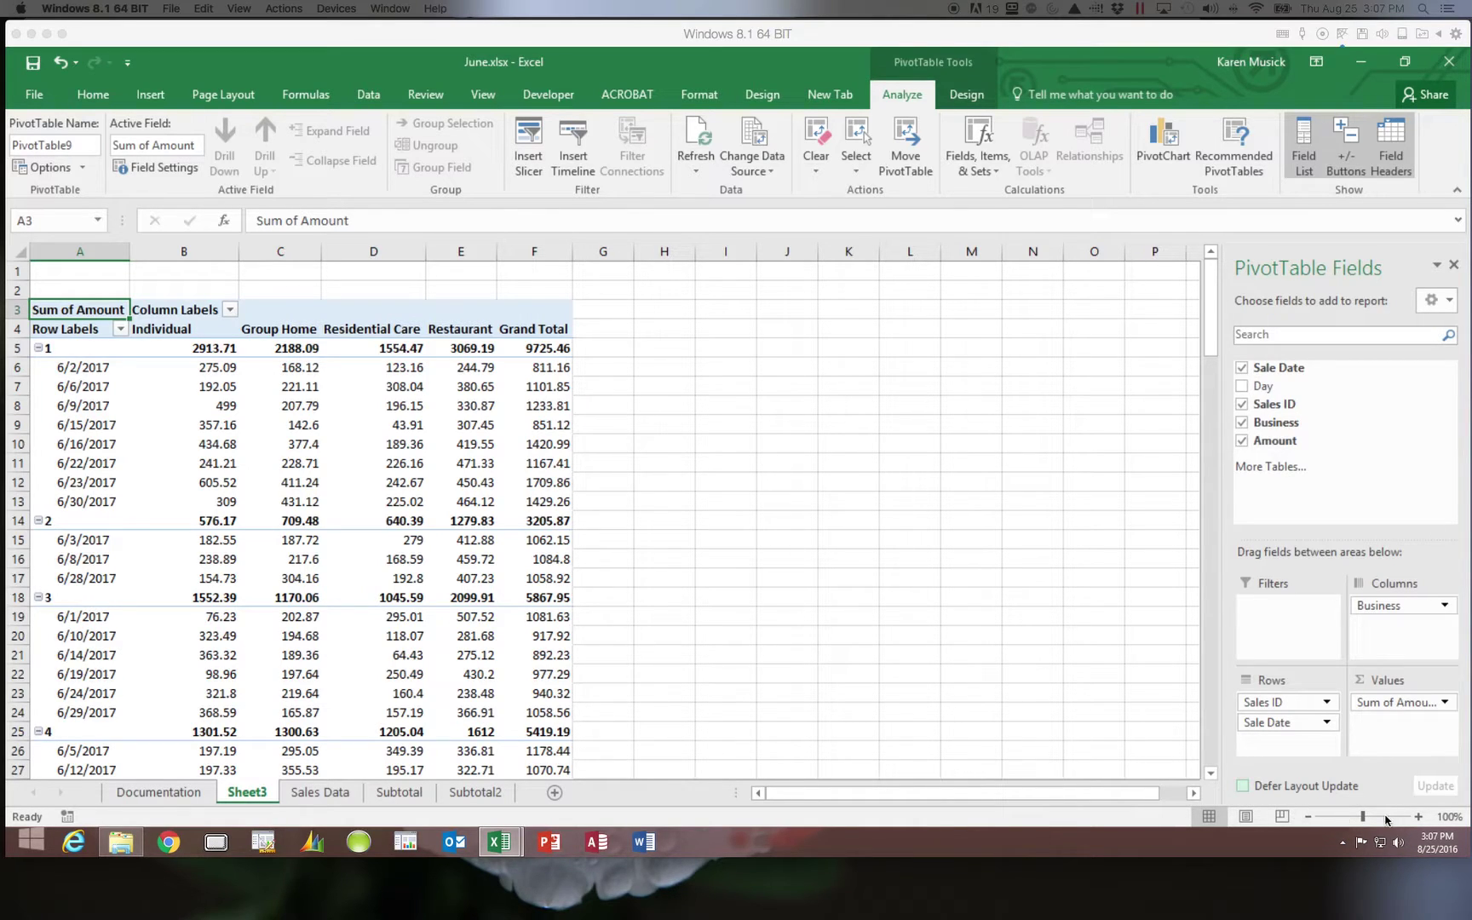
- Rename the Sum of Amount value field to Total Sales and give its numbers the Currency format
{"action": "left_click", "coordinate": [1451, 702]}
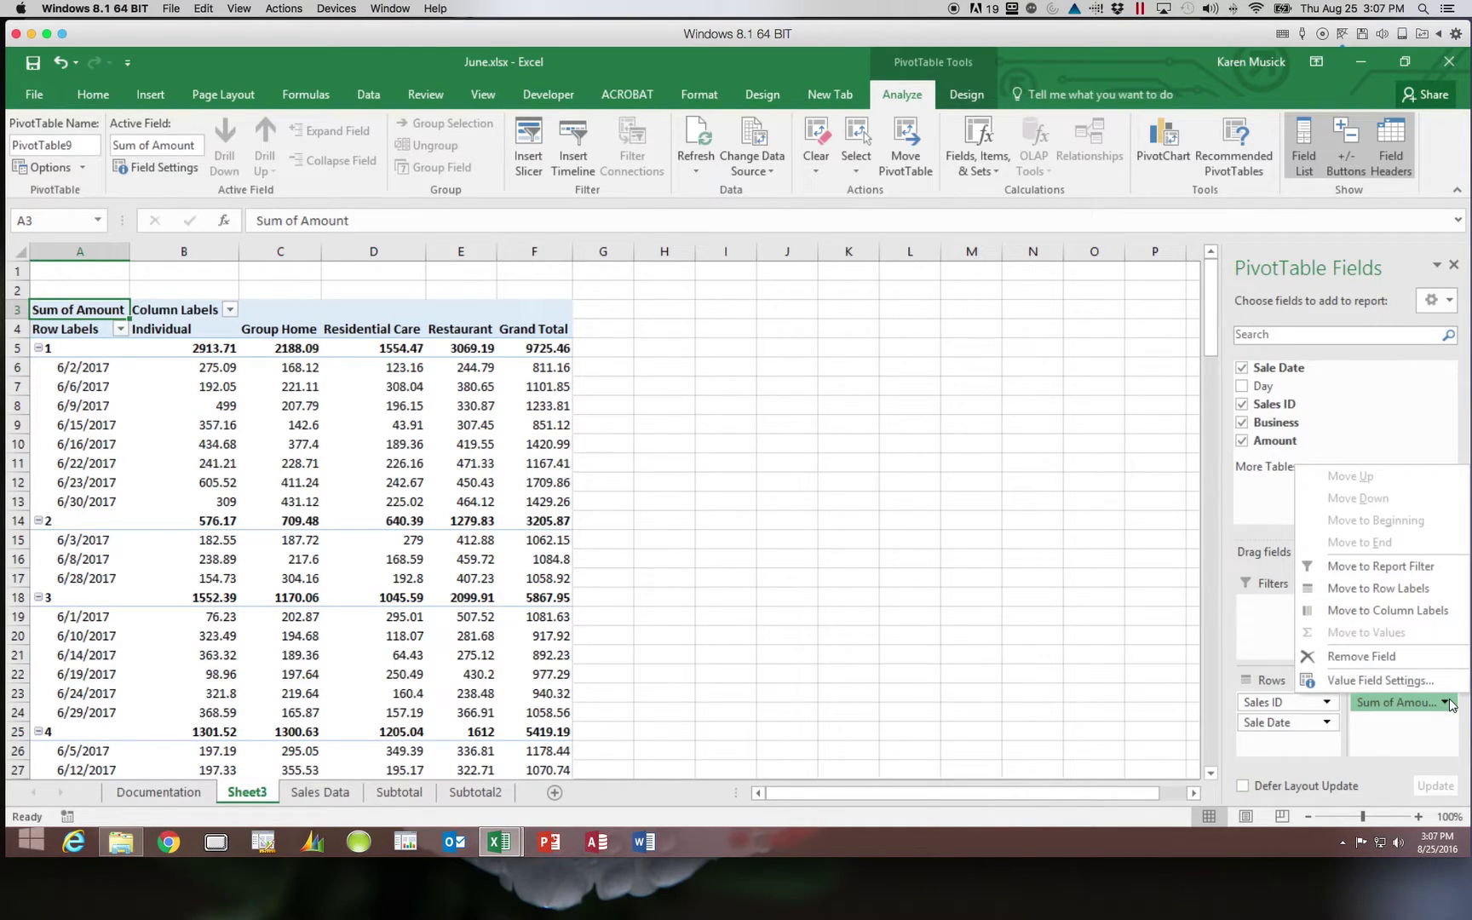
{"action": "left_click", "coordinate": [1421, 681]}
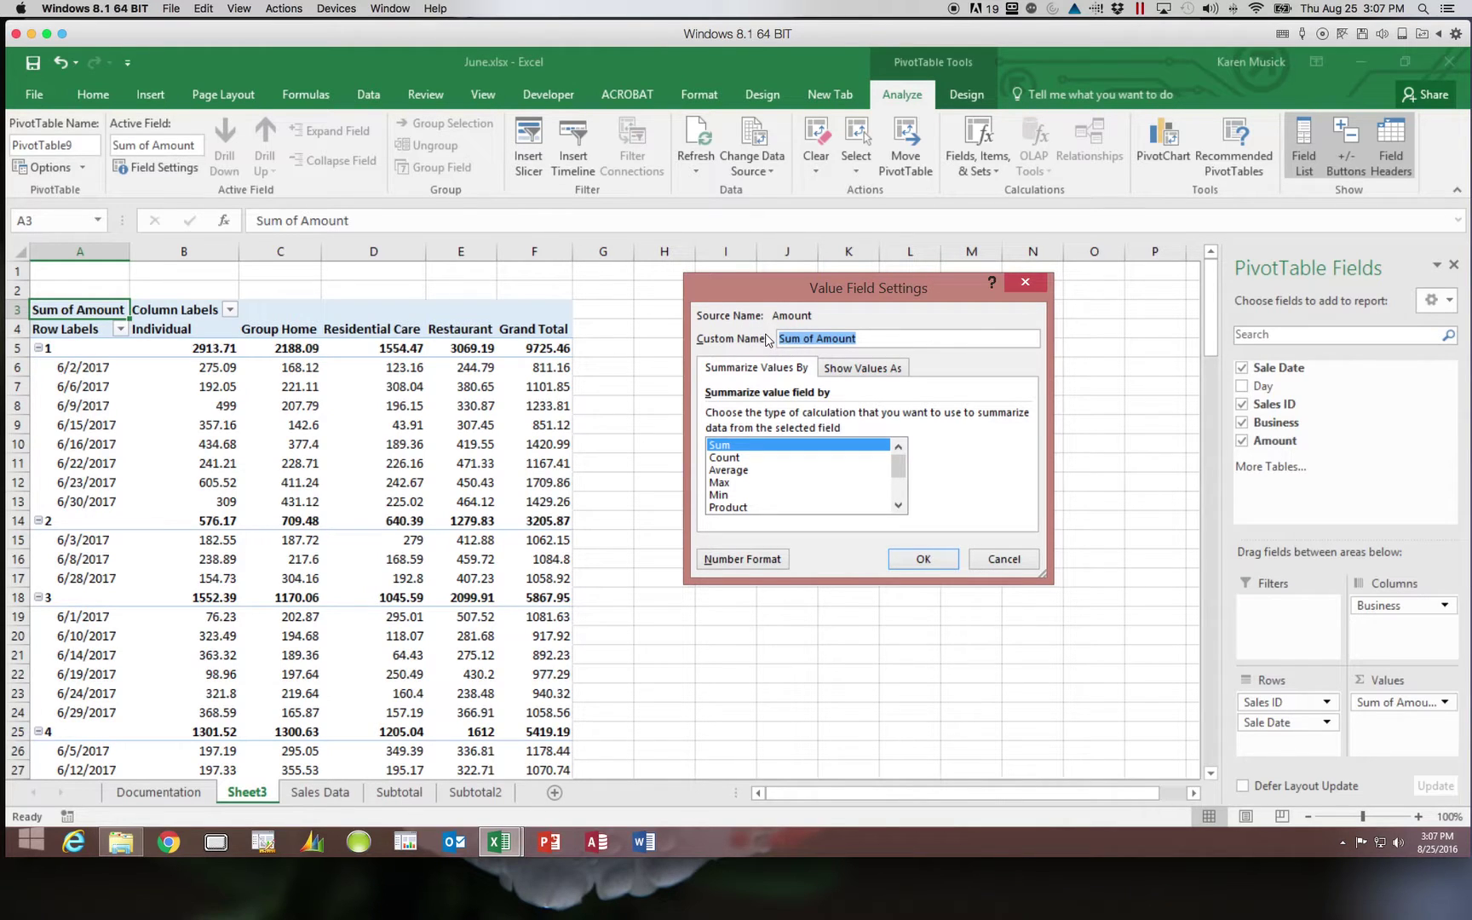
{"action": "type", "text": "Total "}
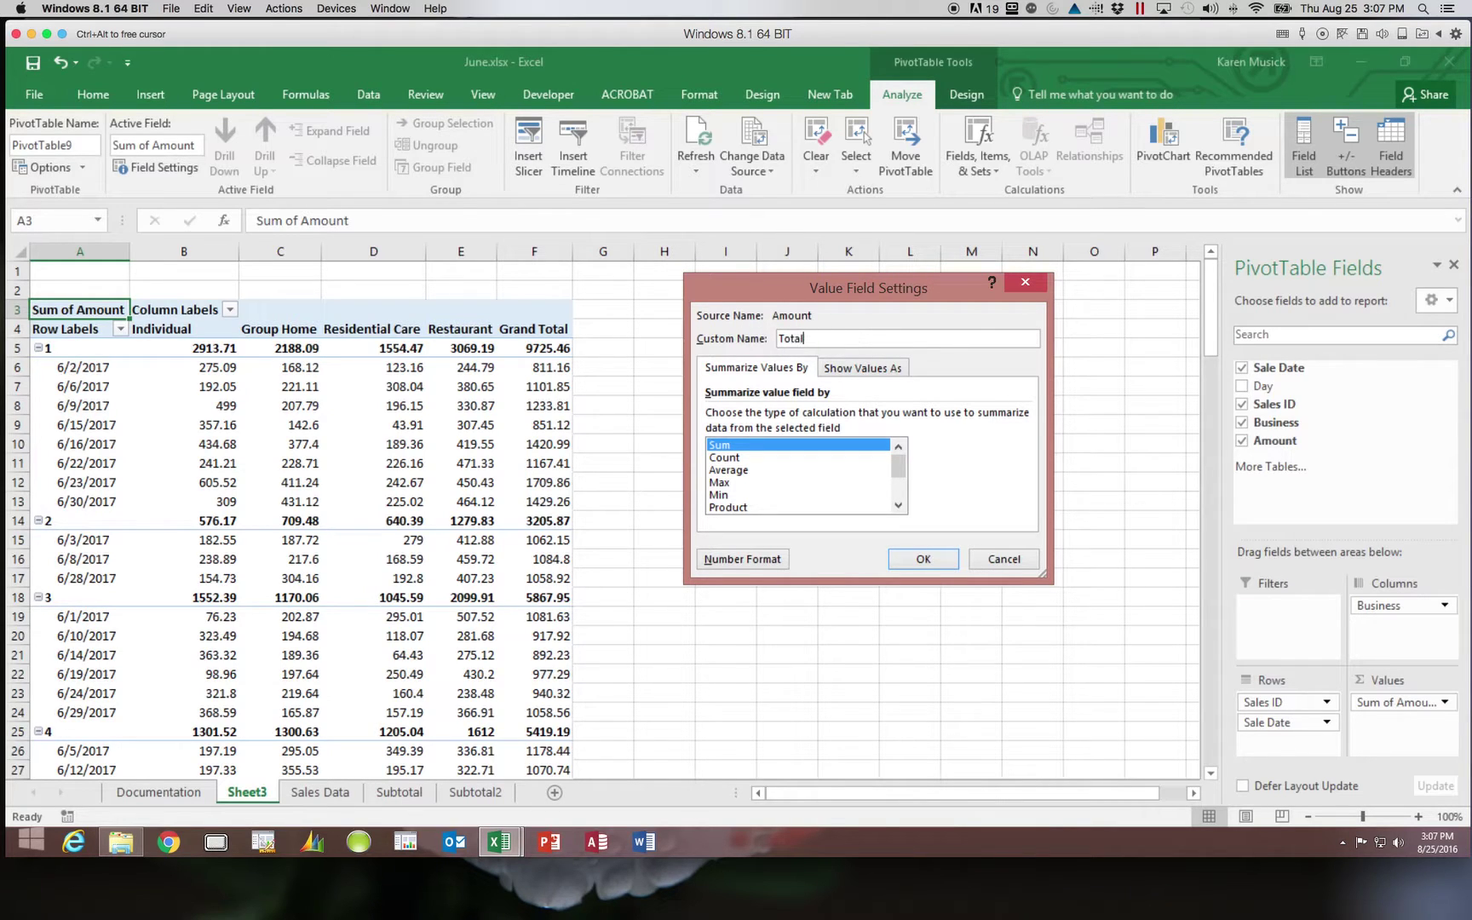
{"action": "type", "text": "Sales"}
{"action": "left_click", "coordinate": [740, 560]}
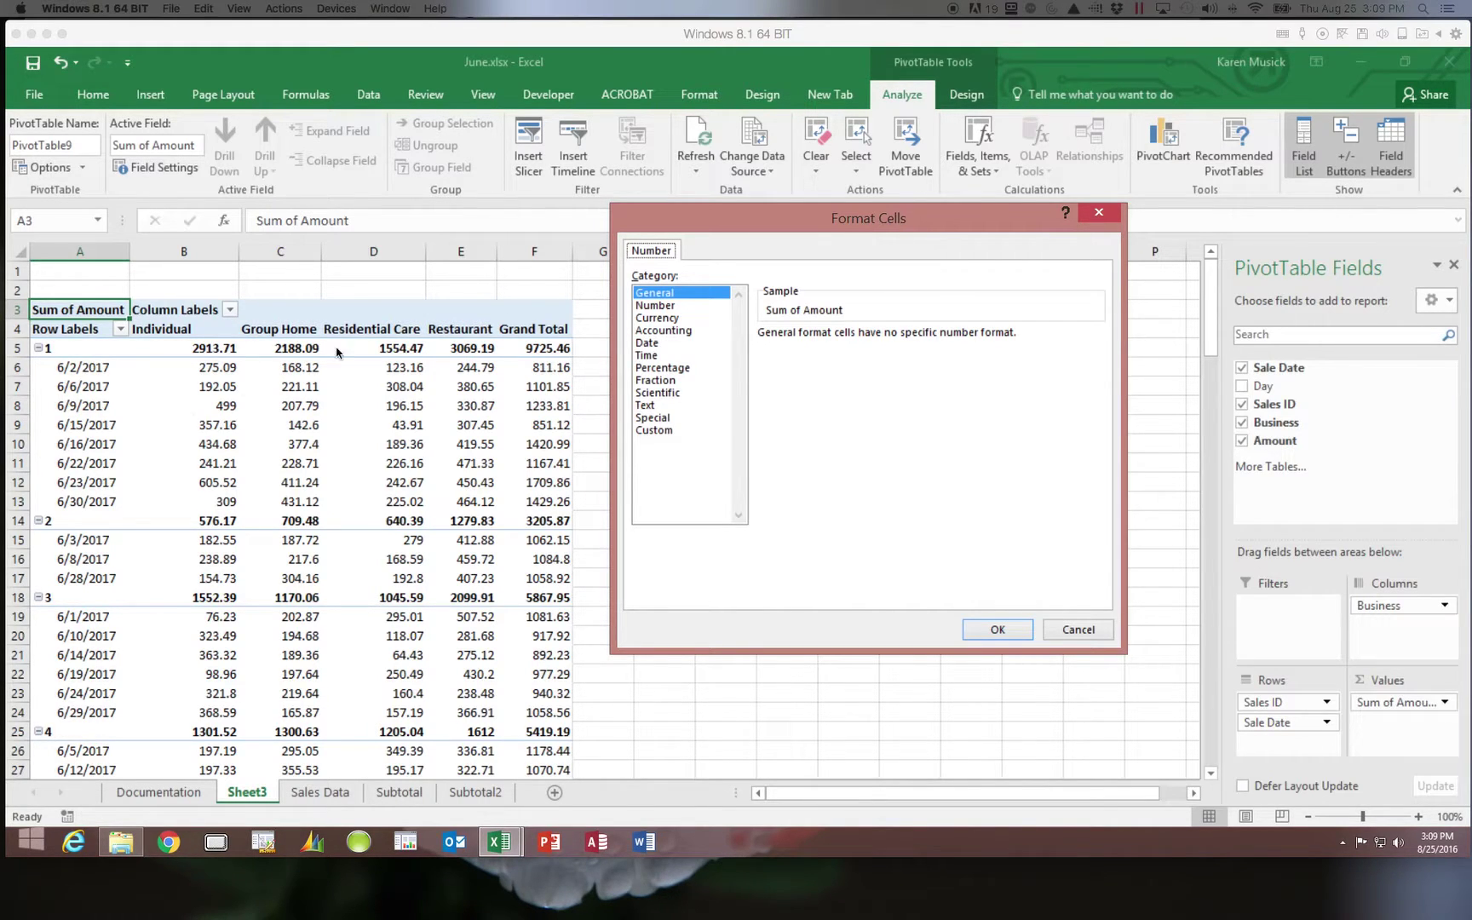
{"action": "left_click", "coordinate": [679, 319]}
{"action": "left_click", "coordinate": [991, 629]}
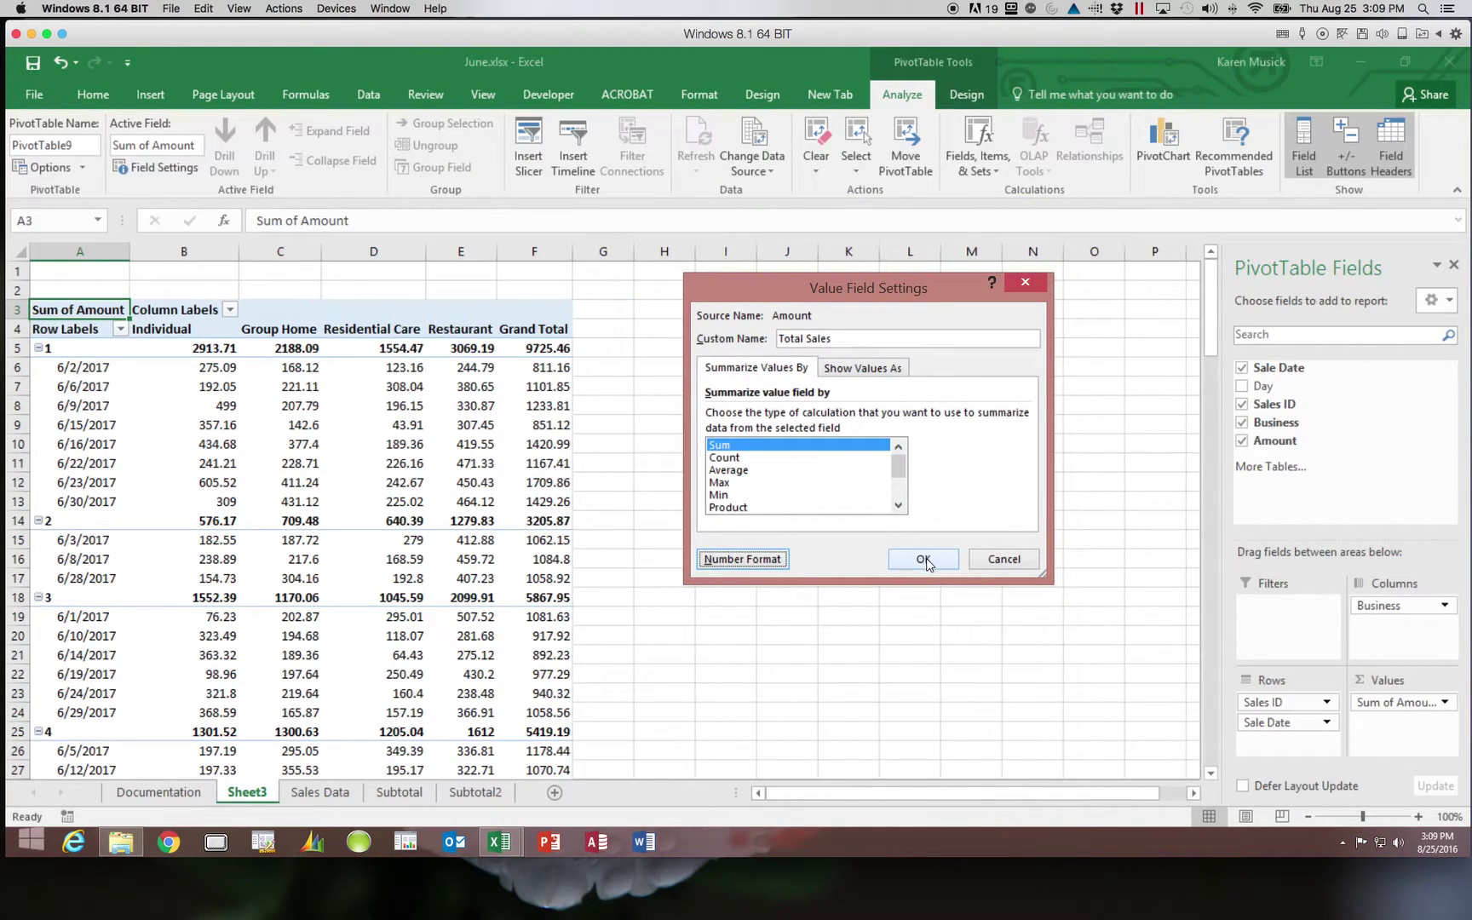
{"action": "left_click", "coordinate": [924, 560]}
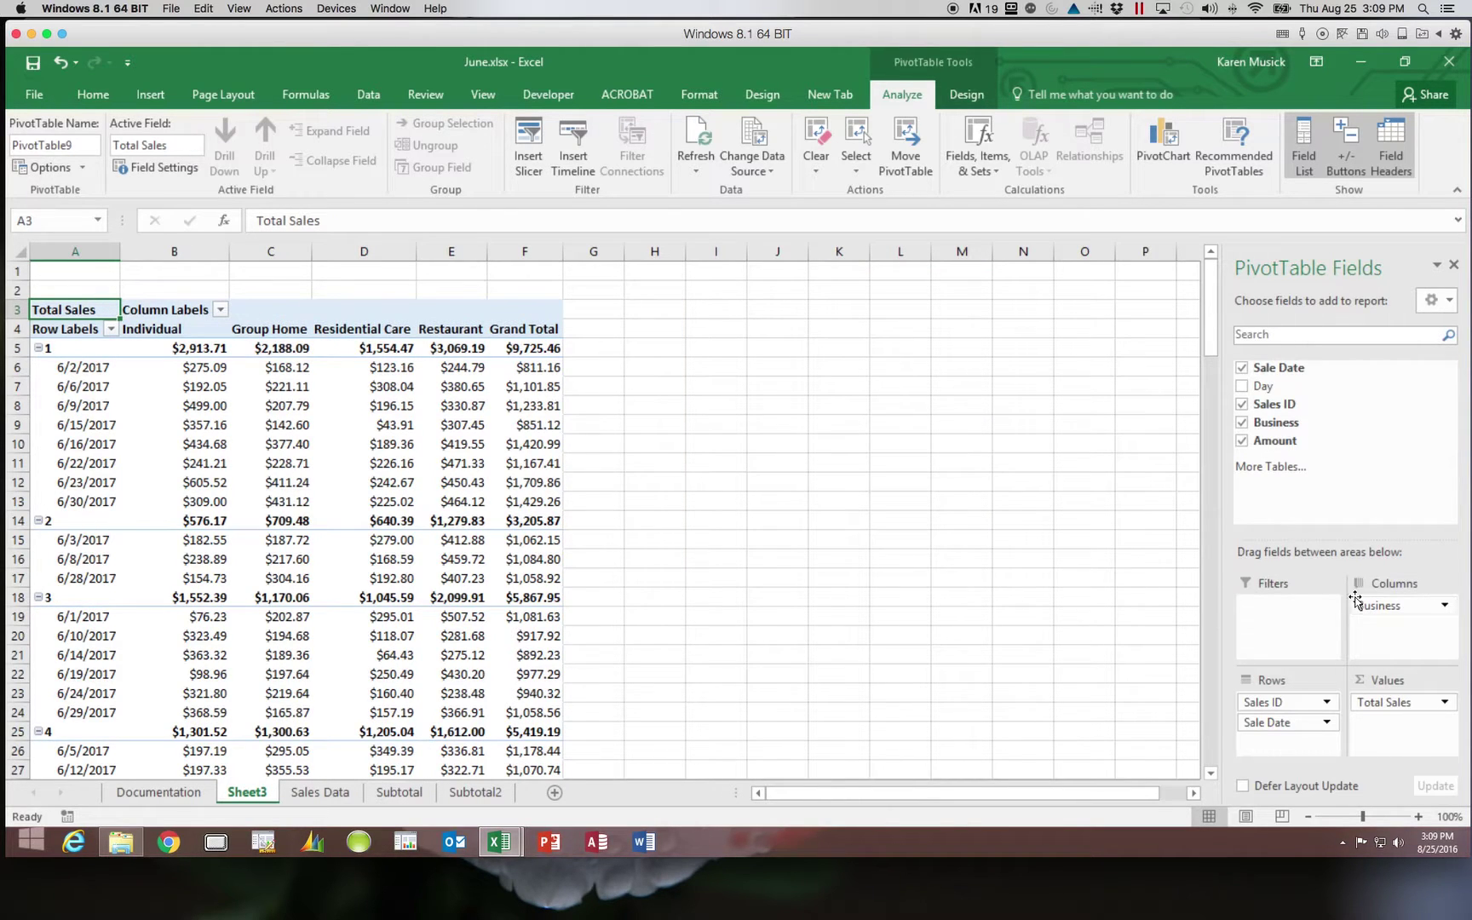
- Move the Business field back under Sale Date in the rows, and return it to the columns
{"action": "left_click_drag", "start_coordinate": [1373, 601], "coordinate": [1288, 750]}
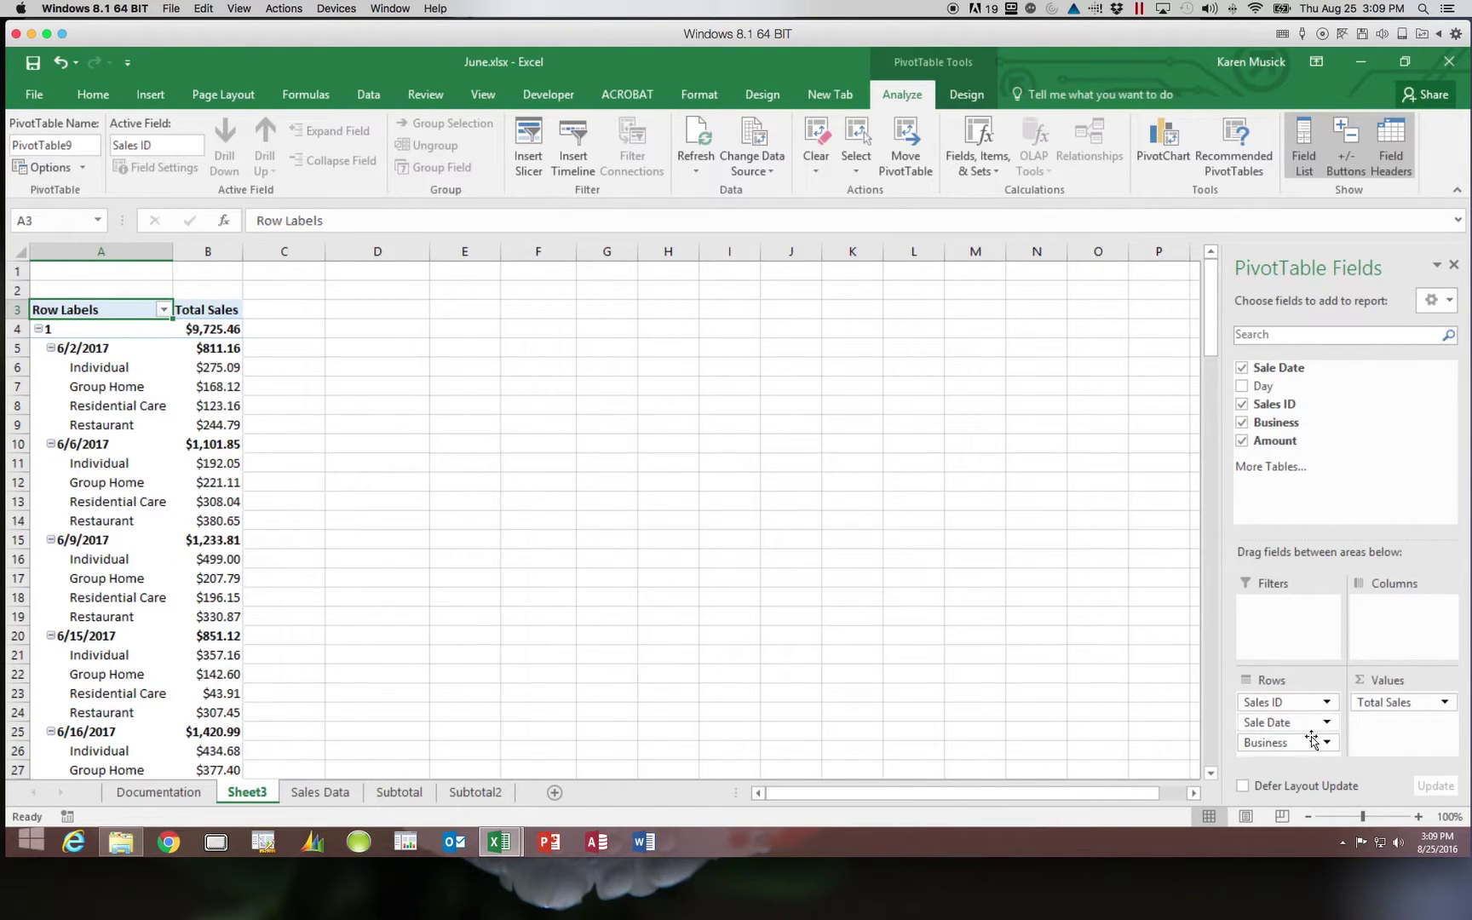
{"action": "left_click_drag", "start_coordinate": [1288, 742], "coordinate": [1392, 637]}
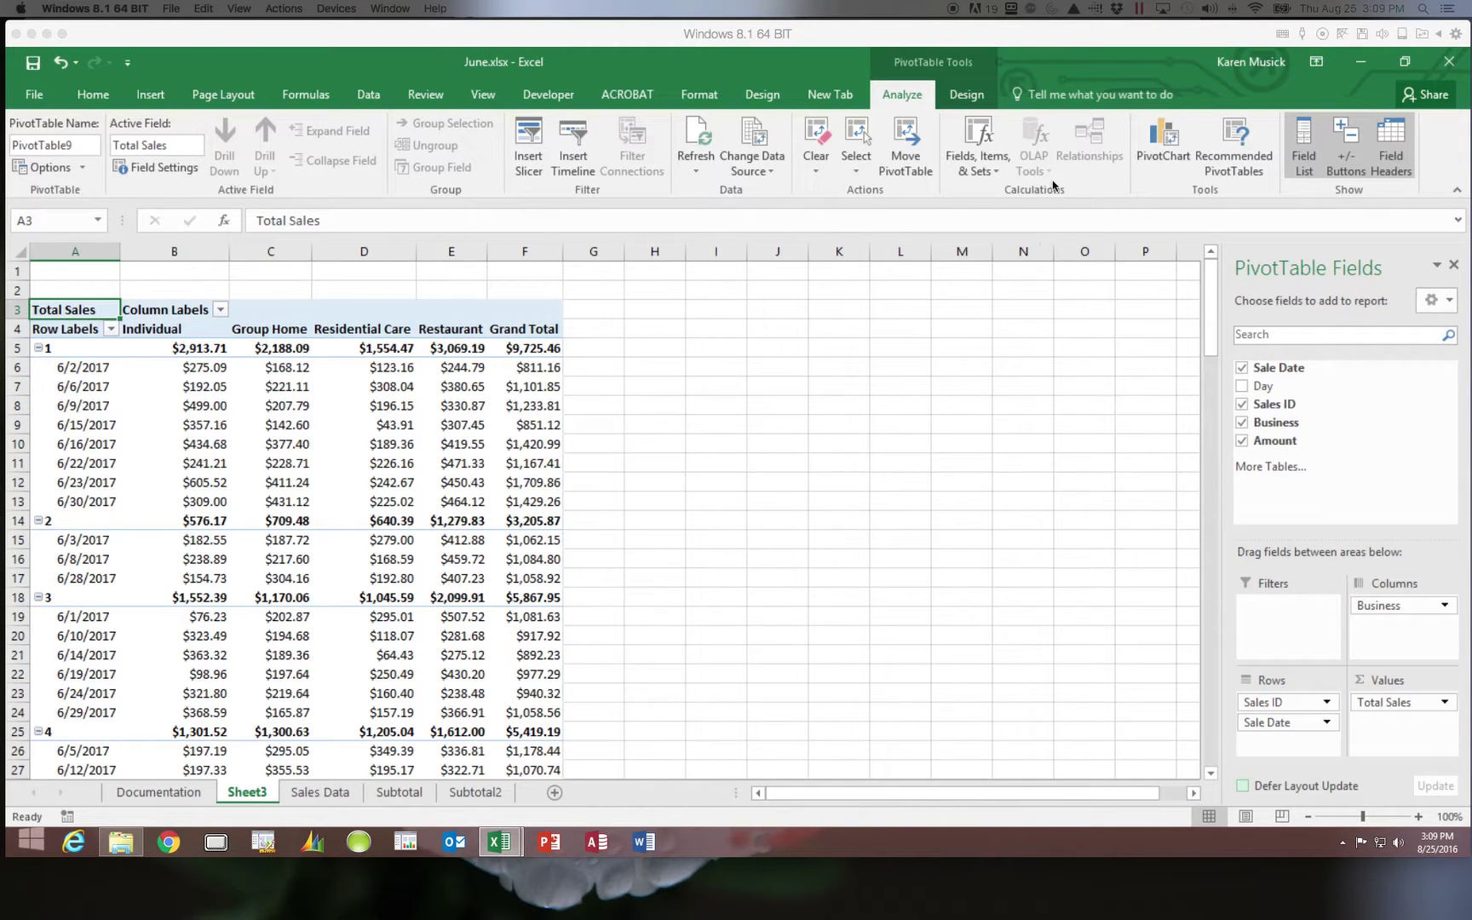
- Apply the green Medium PivotTable style with a solid green header and light green Sales ID rows
{"action": "left_click", "coordinate": [965, 94]}
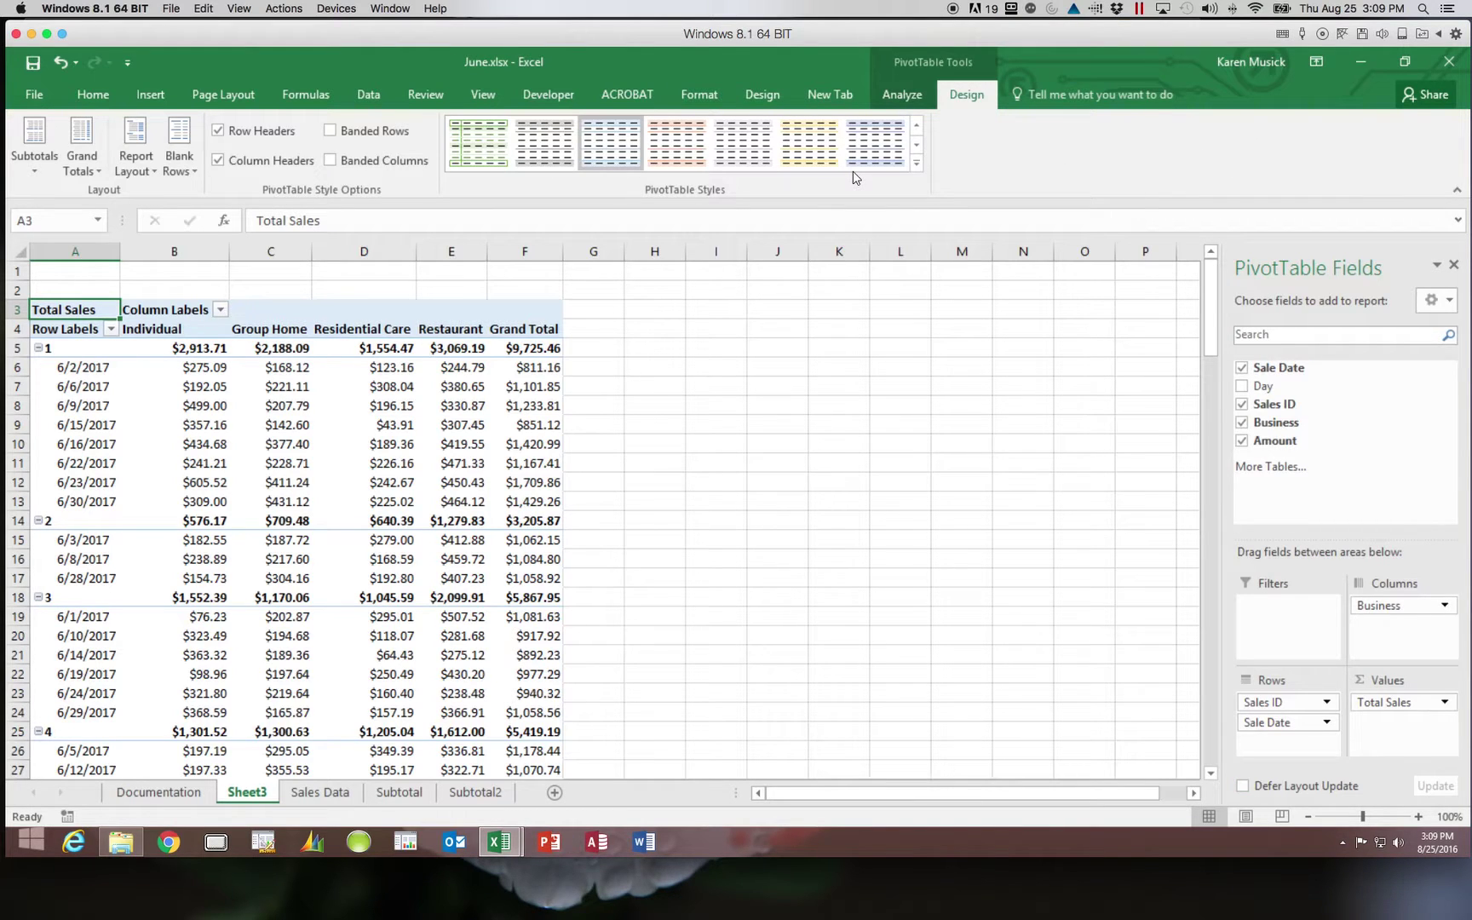
{"action": "left_click", "coordinate": [917, 163]}
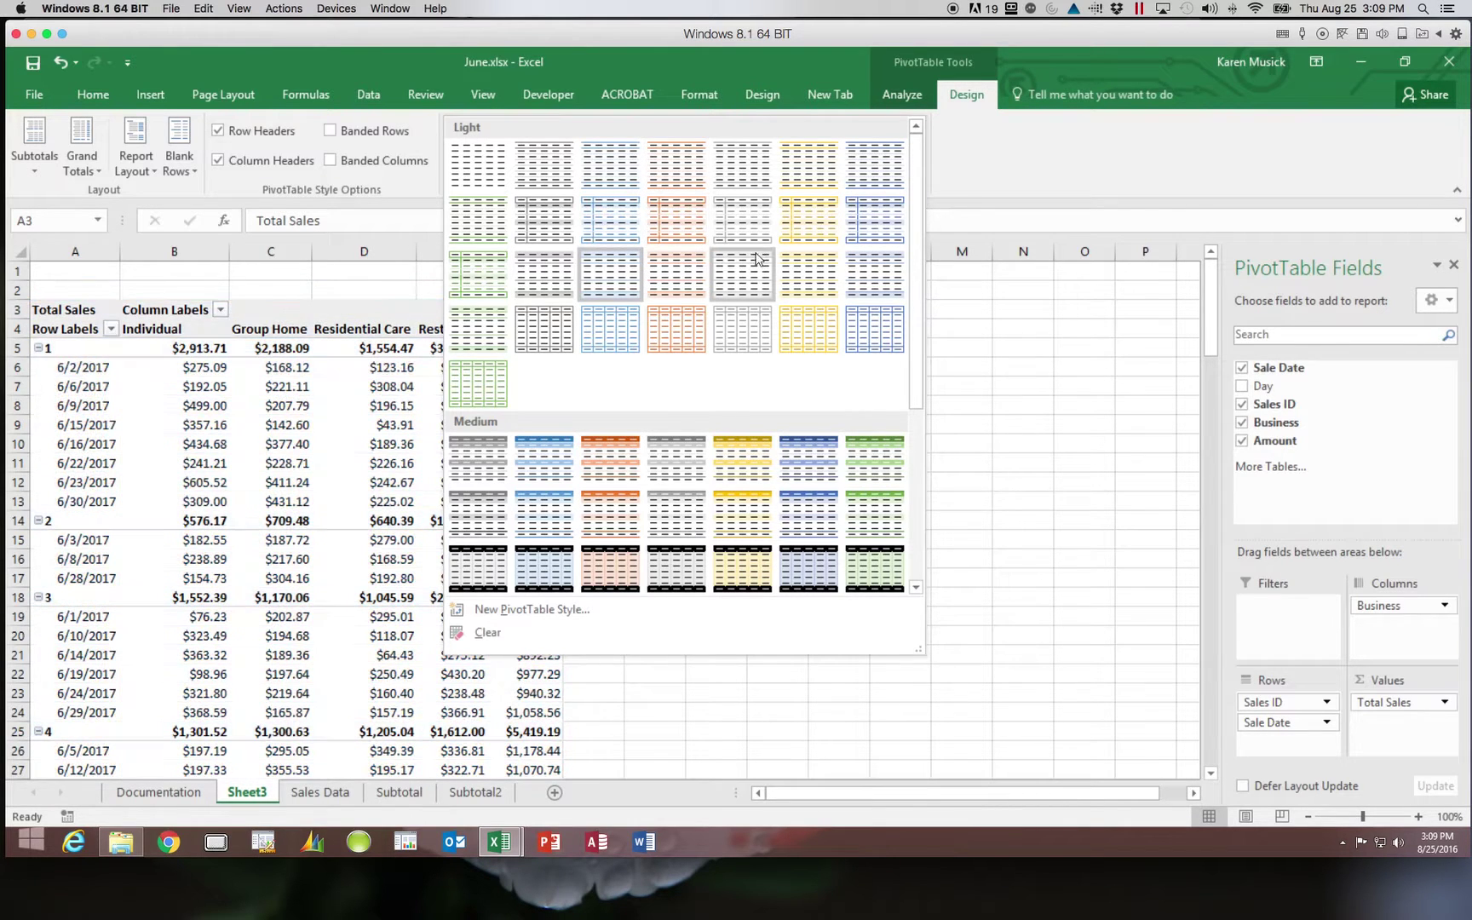
{"action": "left_click_drag", "start_coordinate": [917, 298], "coordinate": [910, 485]}
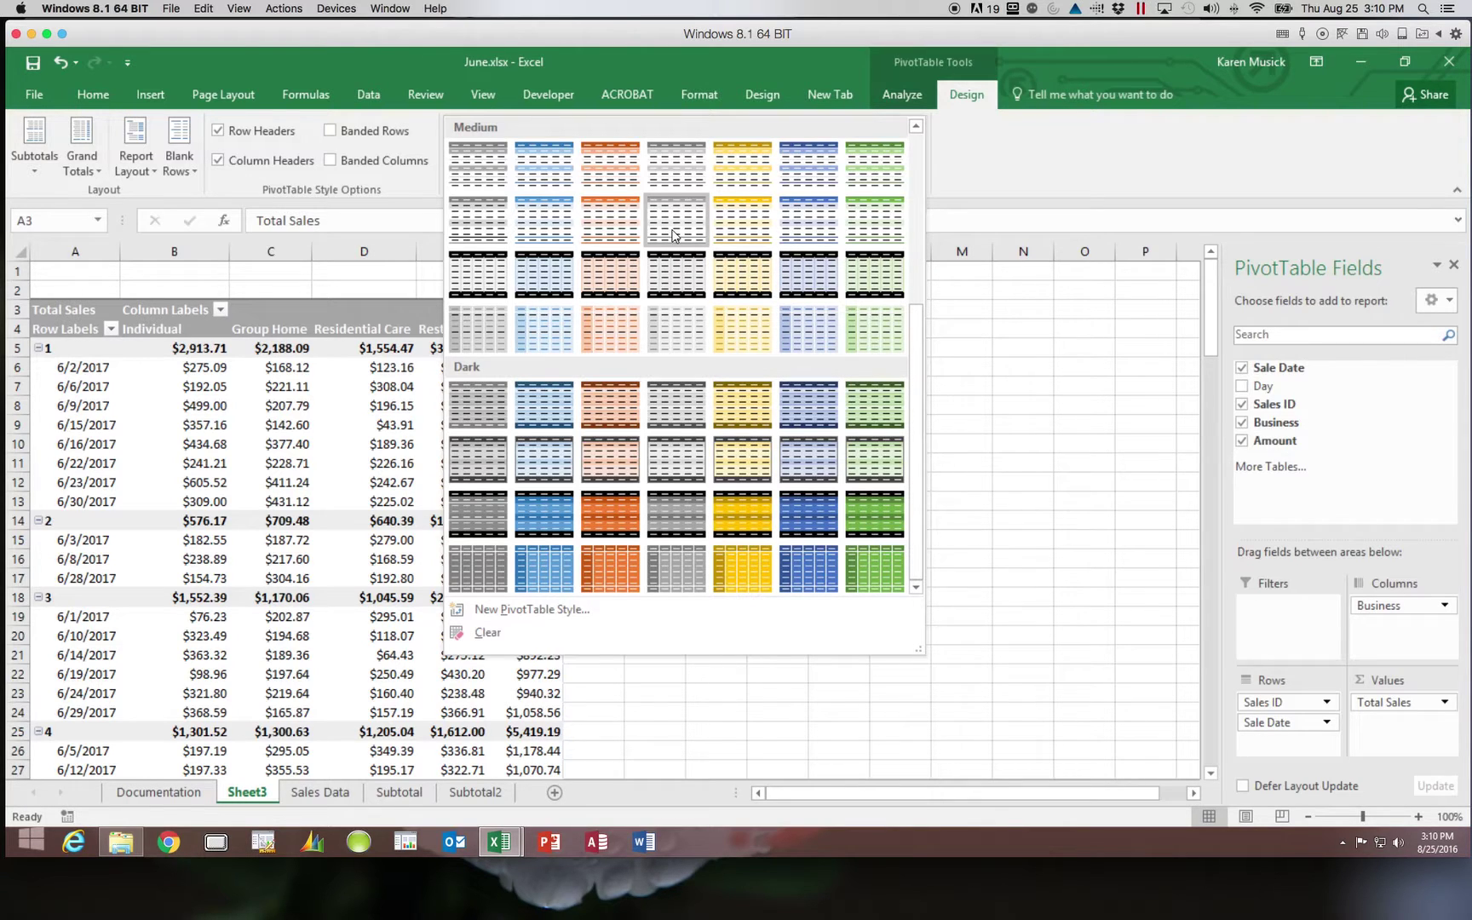
{"action": "left_click", "coordinate": [856, 232]}
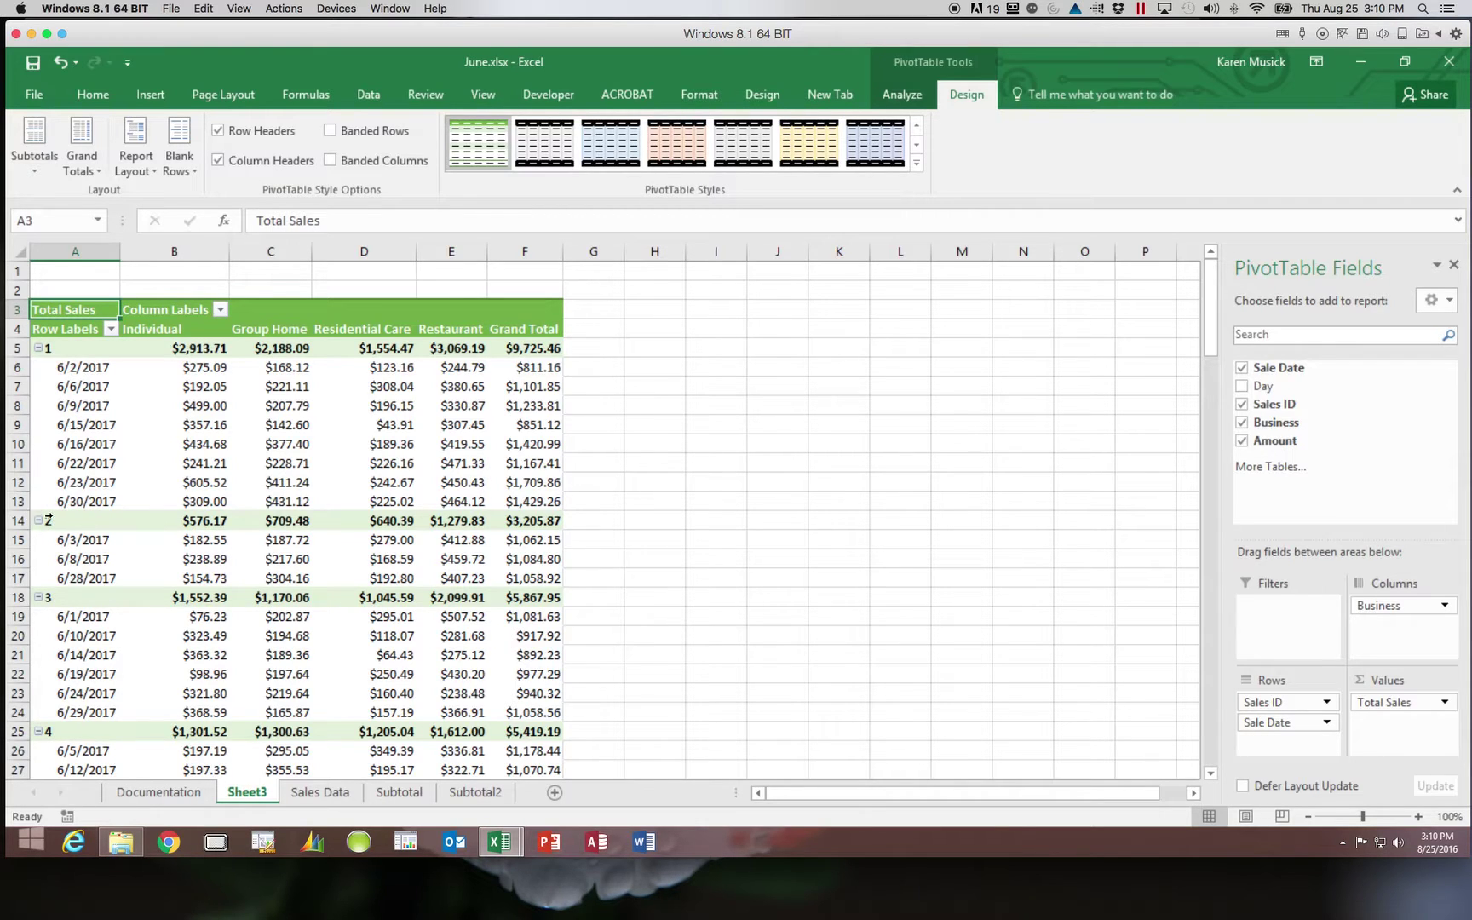
{"action": "mouse_move", "coordinate": [191, 522]}
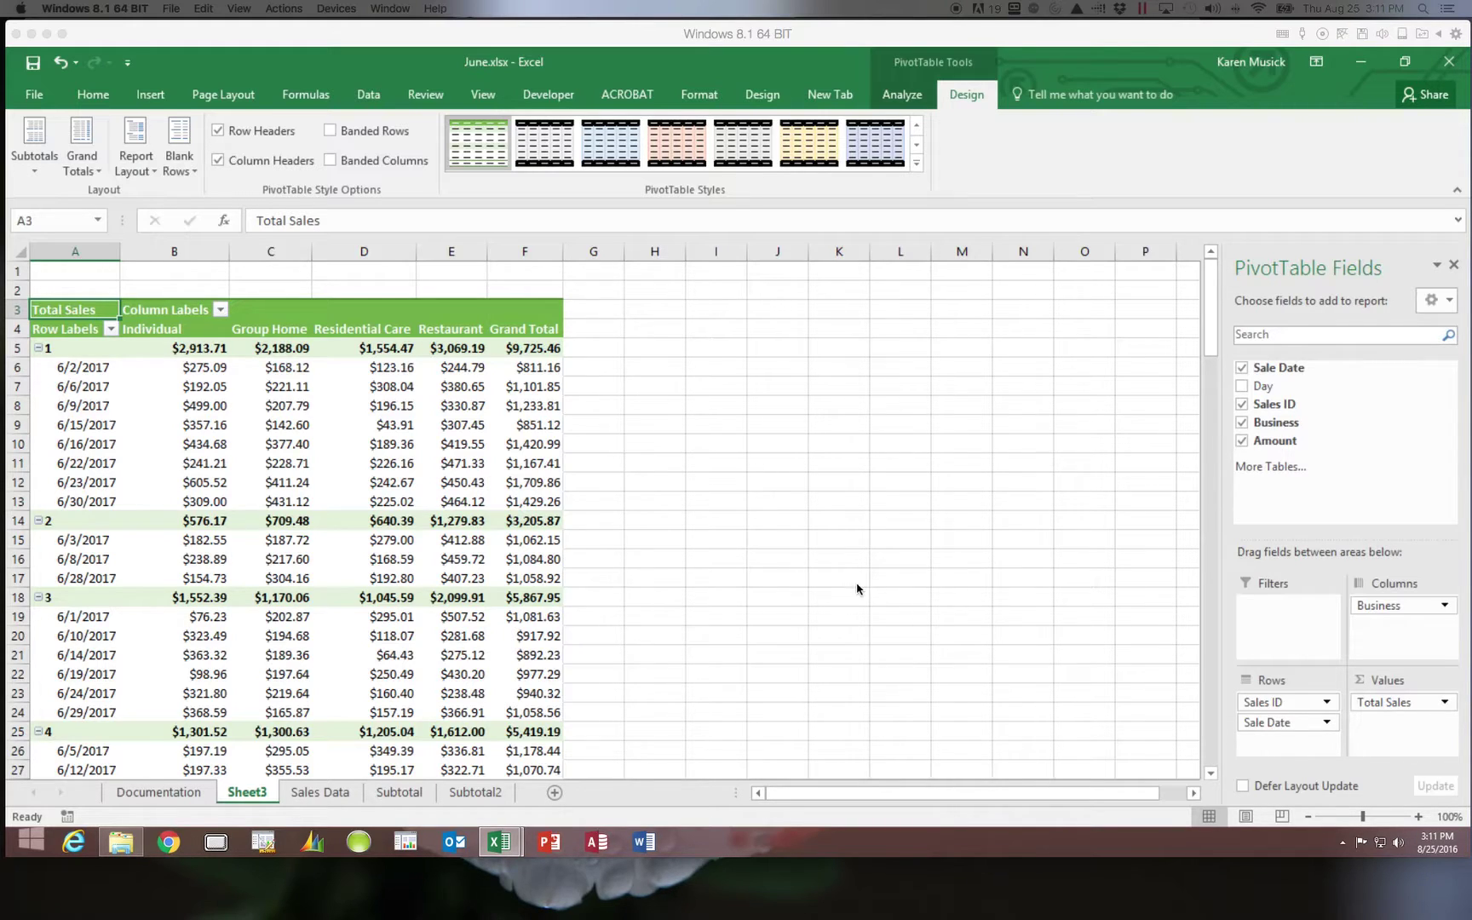
- Rename the PivotTable's worksheet as Pivot1 and save the workbook
{"action": "left_click", "coordinate": [249, 796]}
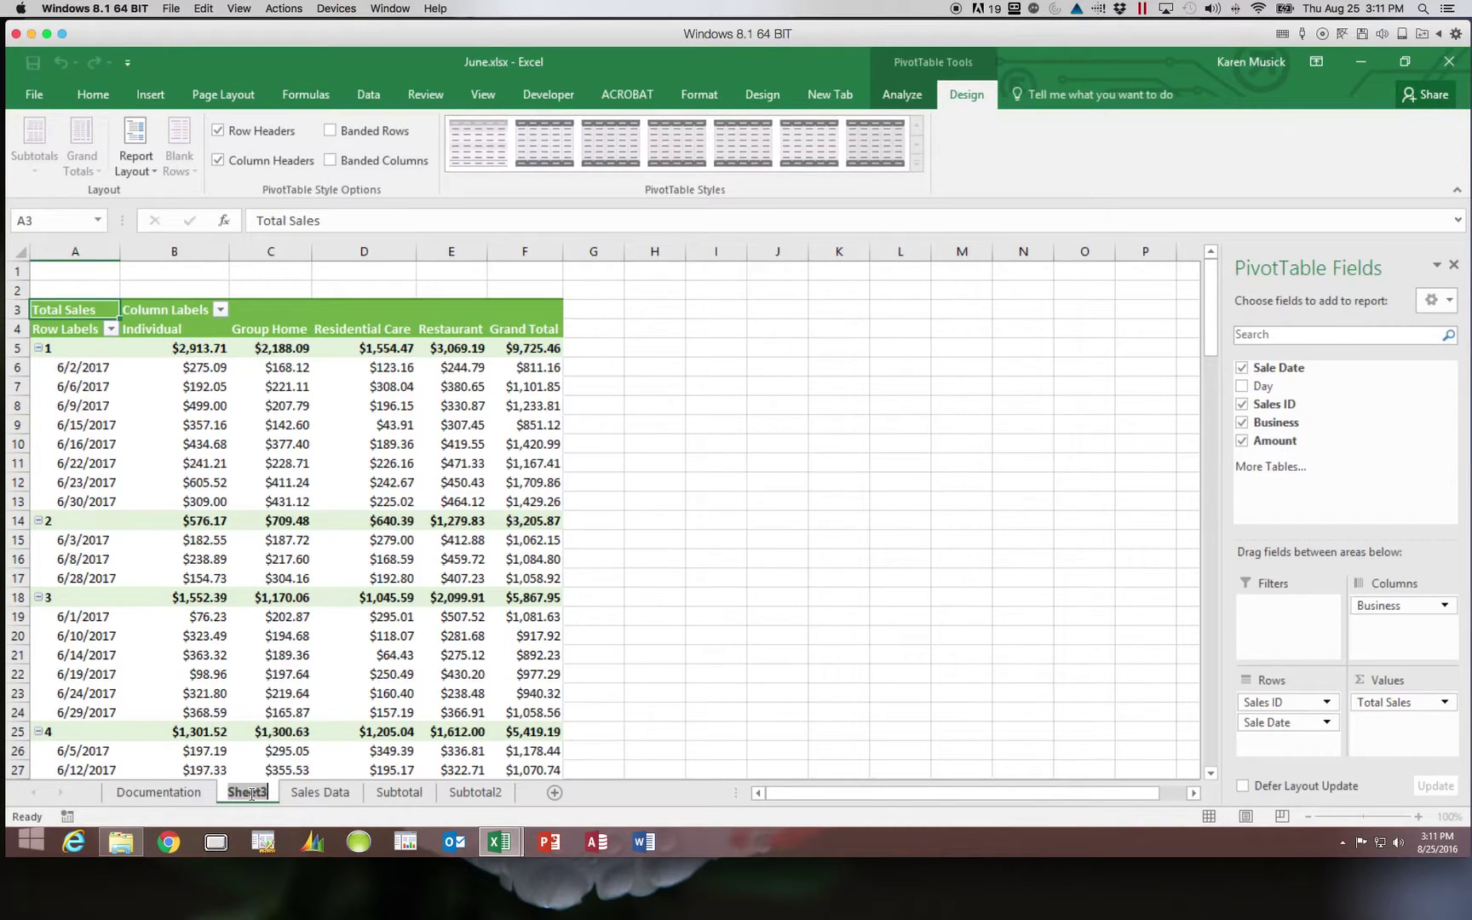
{"action": "type", "text": "Pivot1"}
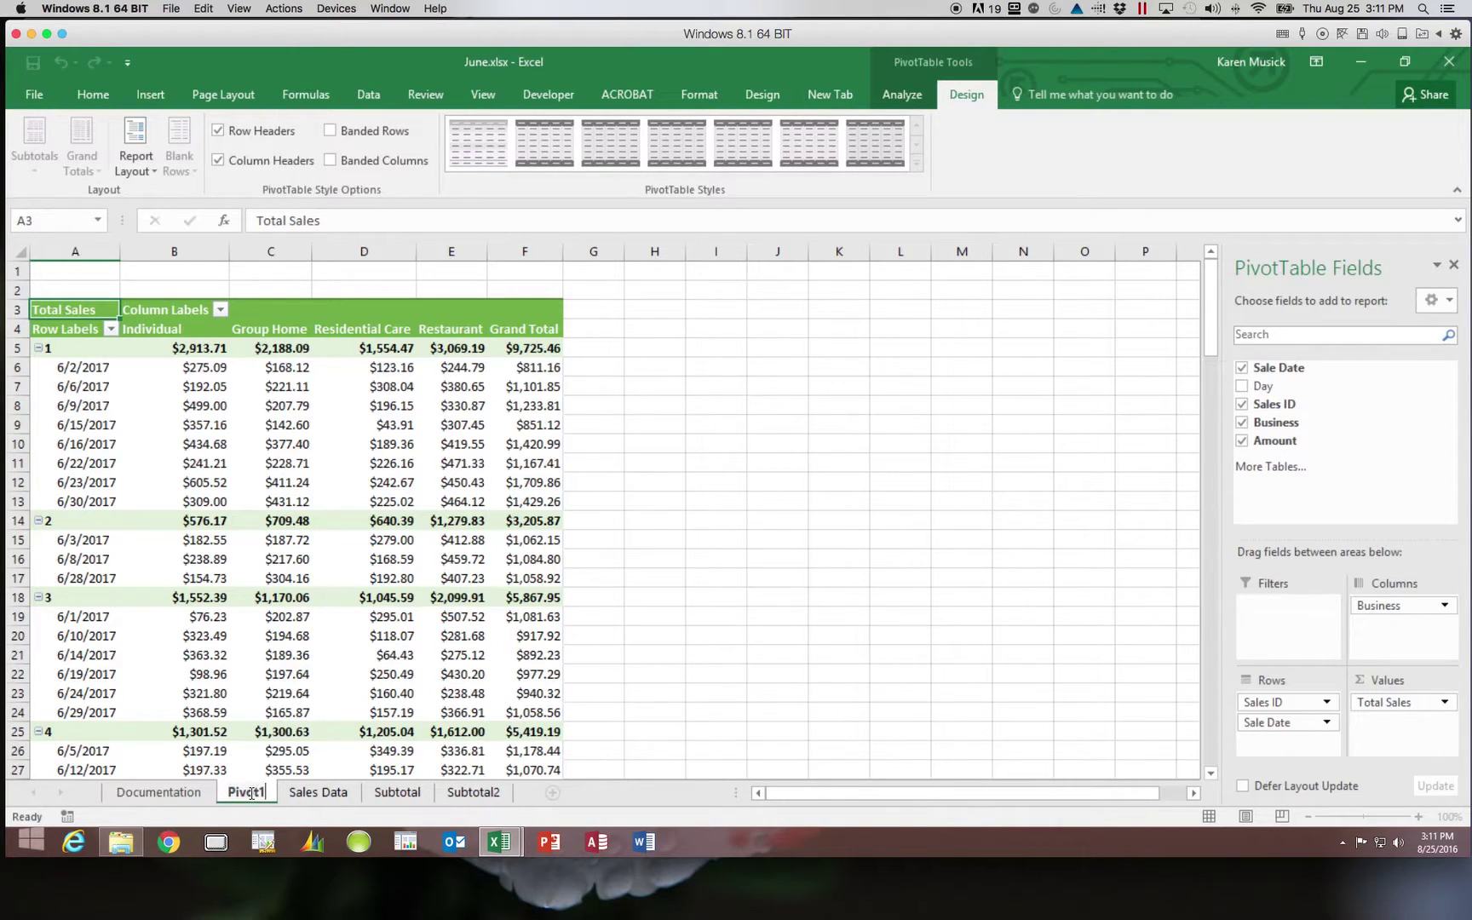
{"action": "key", "text": "Return"}
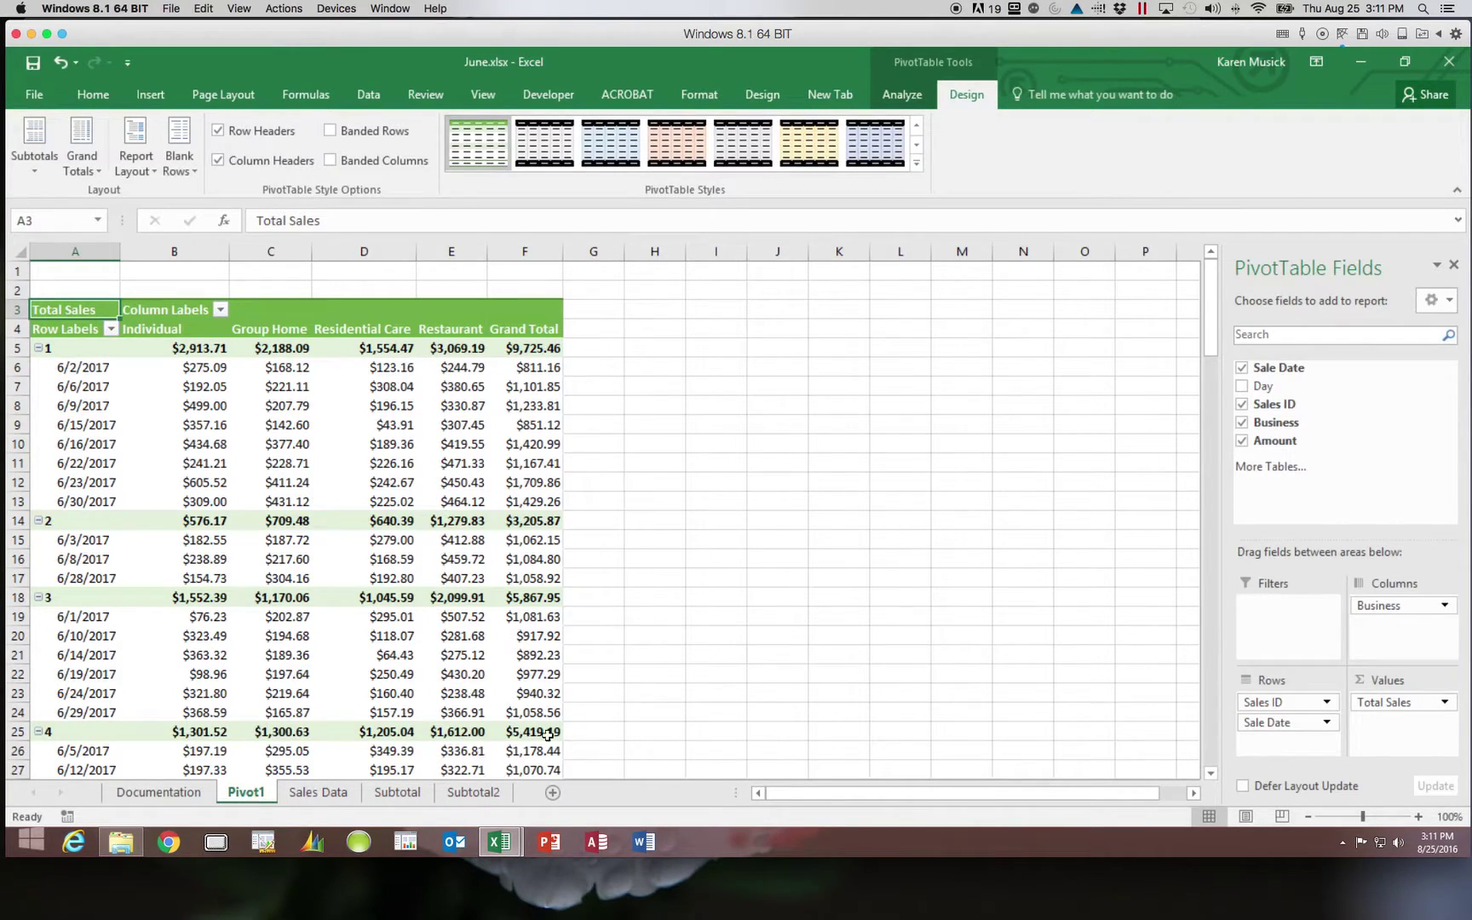
{"action": "left_click", "coordinate": [38, 64]}
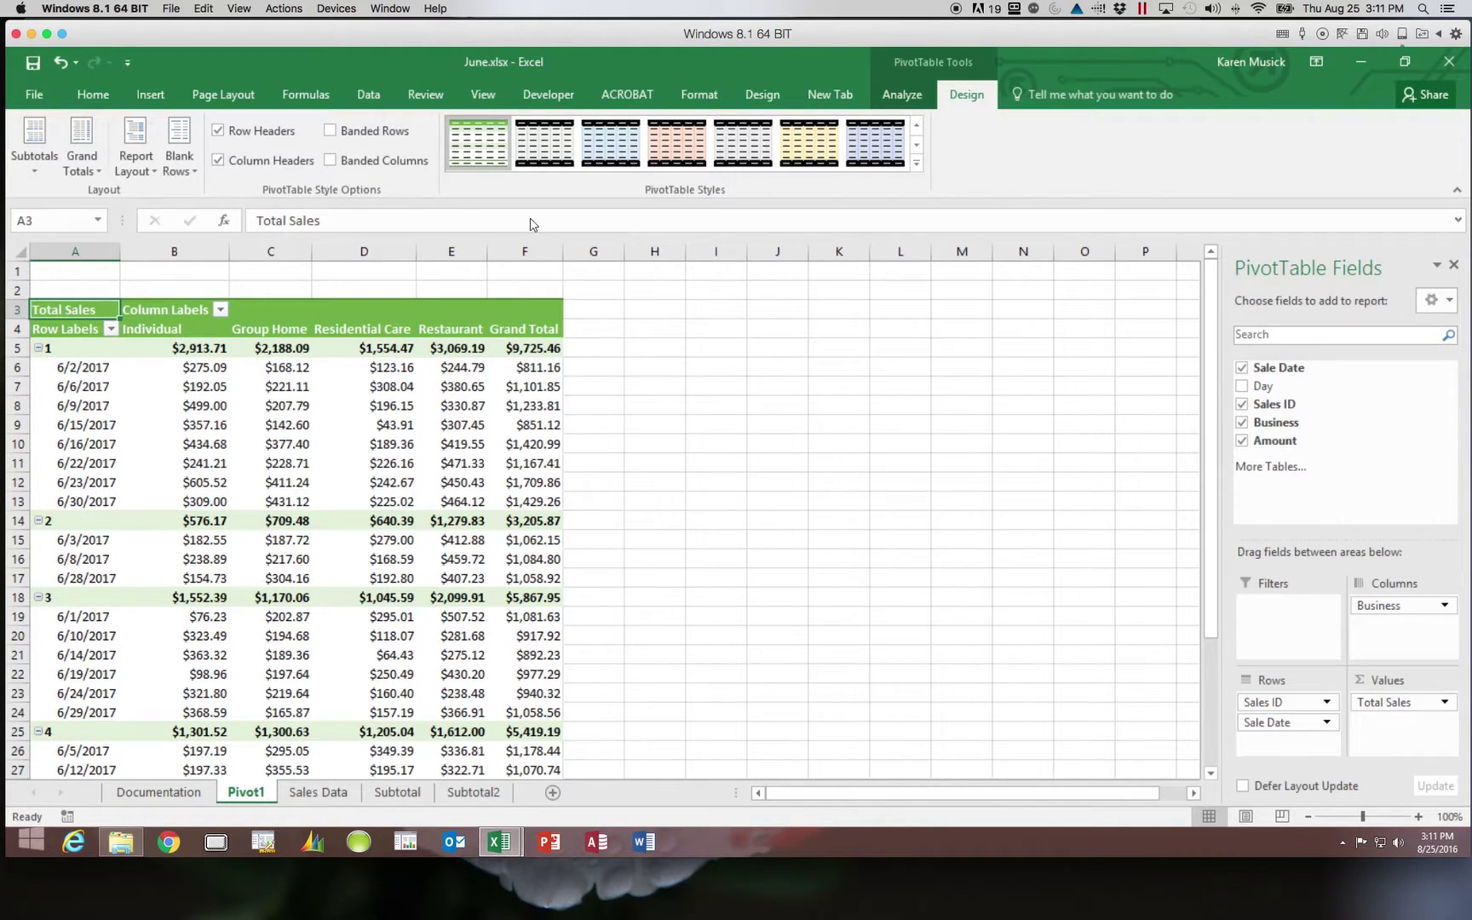